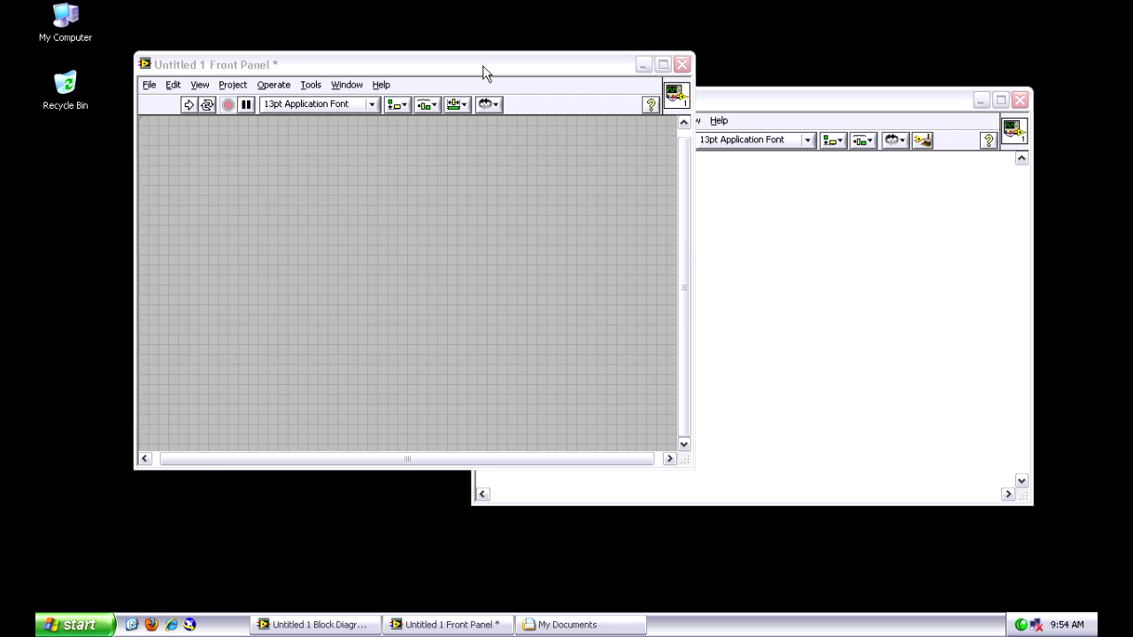
- Tile the Front Panel and Block Diagram windows left and right with Ctrl+T
click(483, 66)
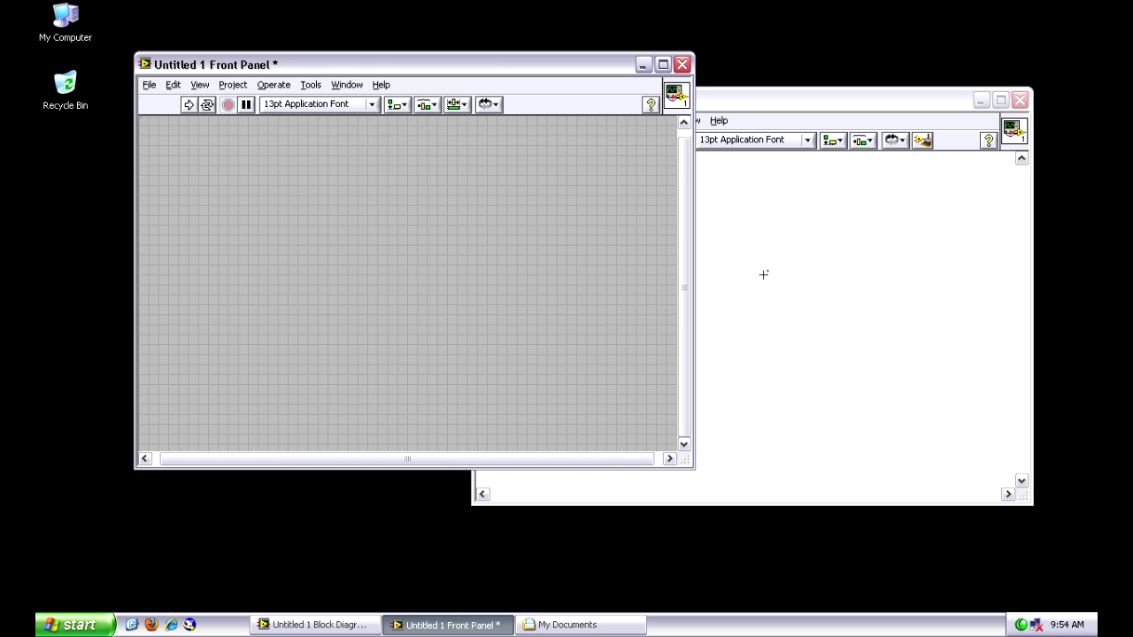
drag(370, 68, 340, 57)
click(766, 122)
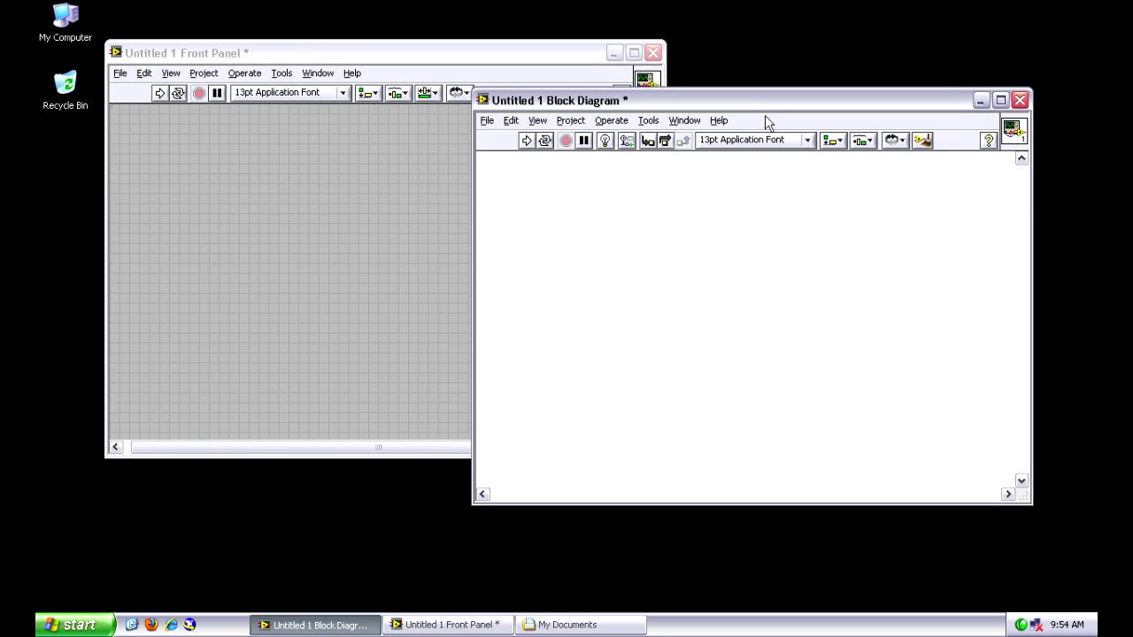
drag(767, 107, 770, 101)
click(402, 210)
key(ctrl+t)
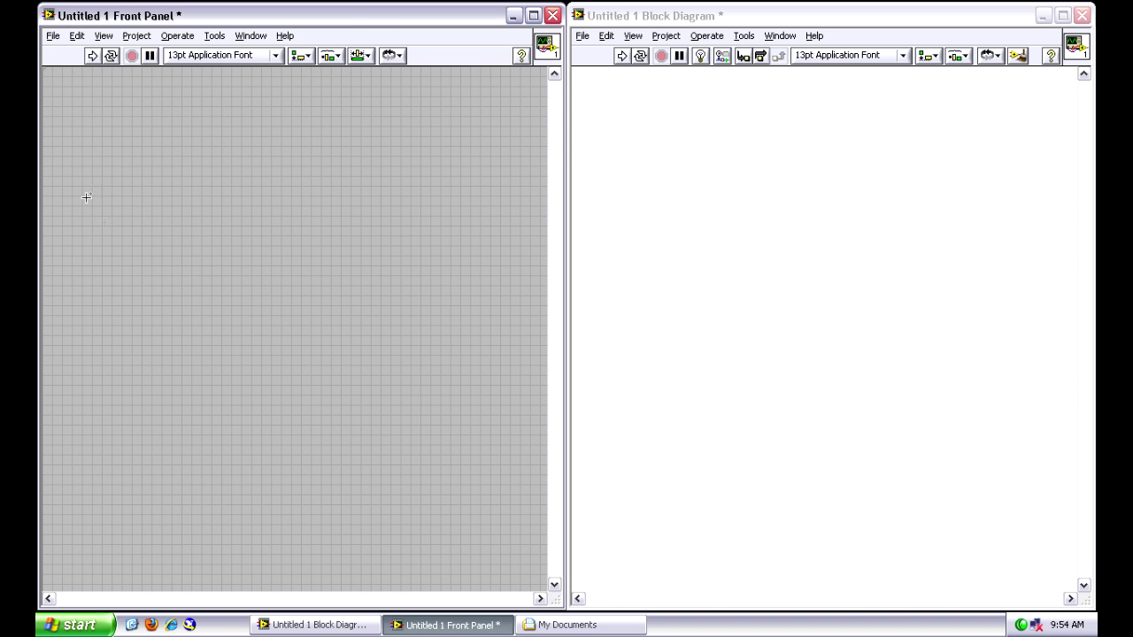
- Browse the Controls palette on the blank front panel
right_click(124, 169)
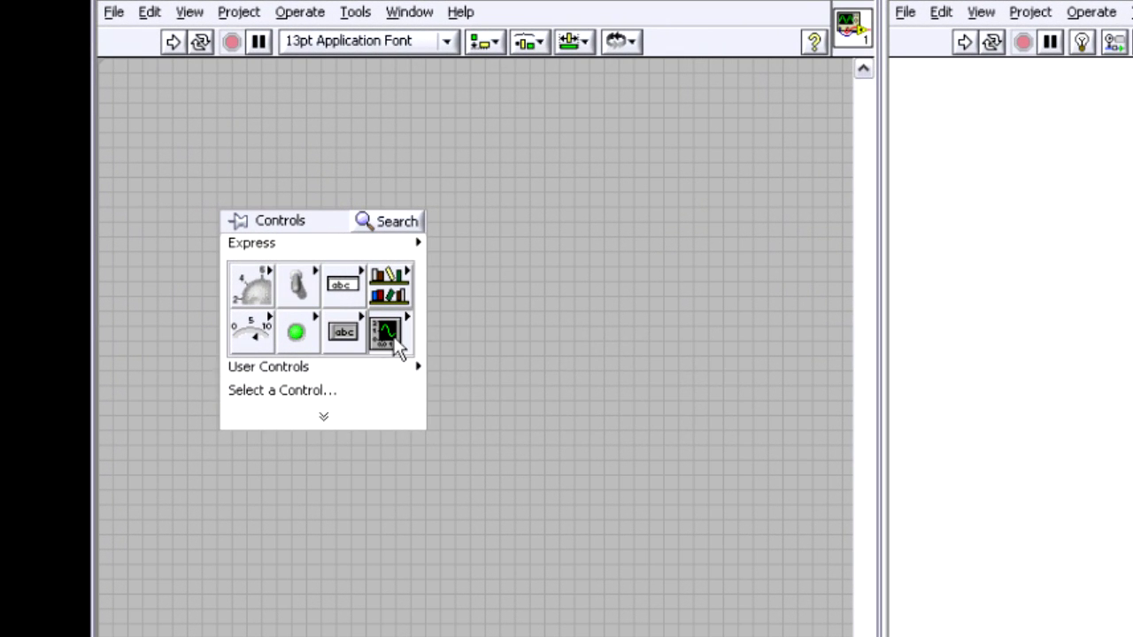
mouse_move(244, 254)
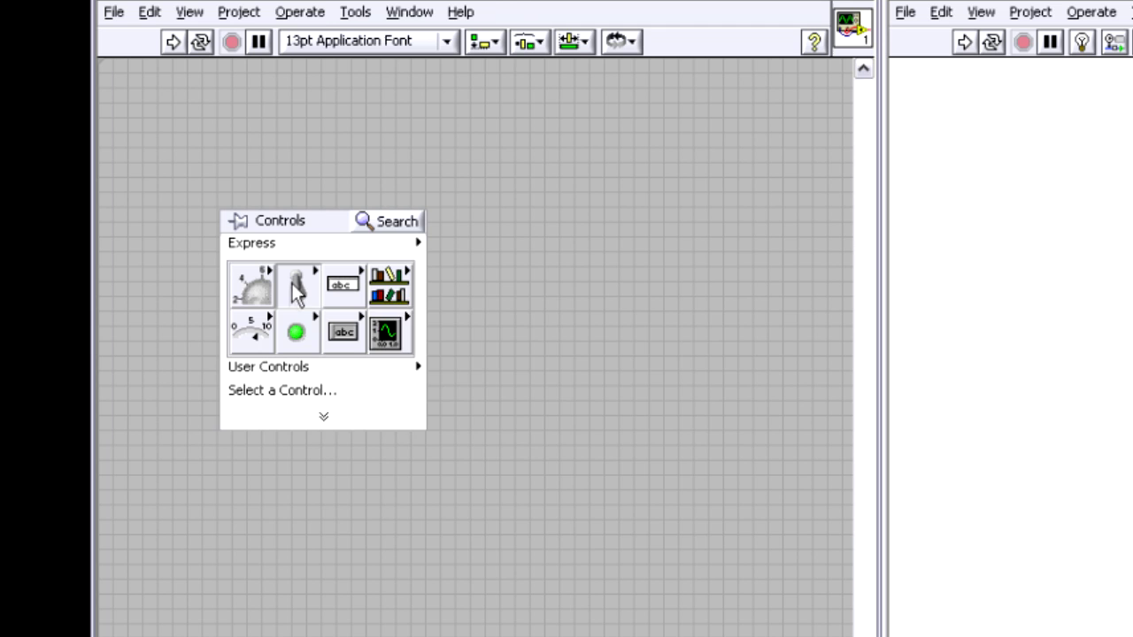
mouse_move(298, 292)
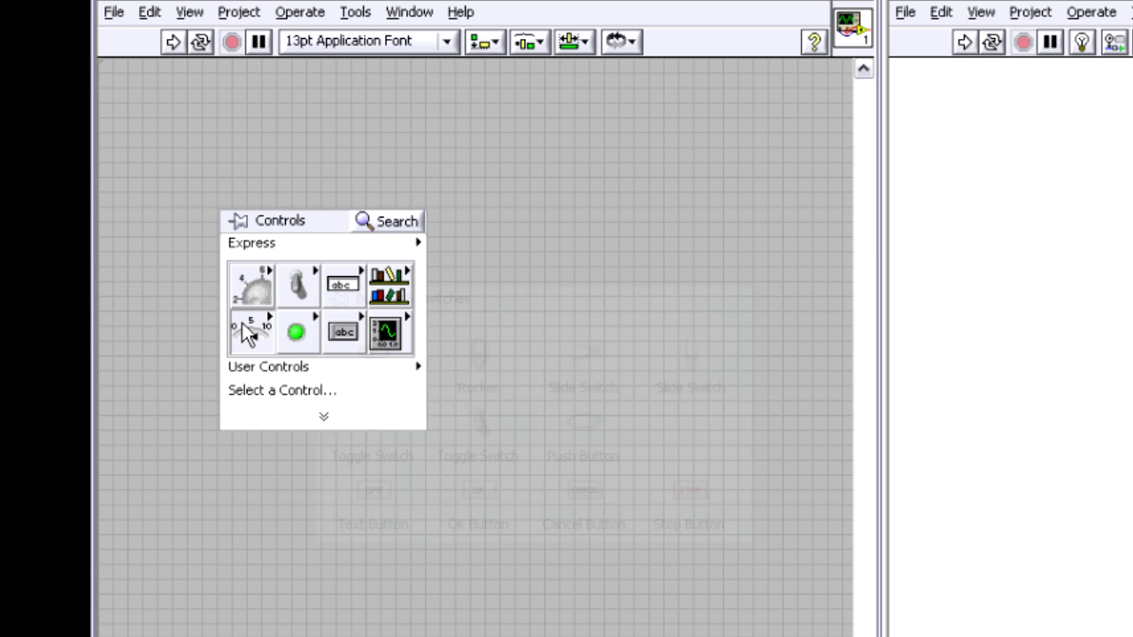
mouse_move(249, 333)
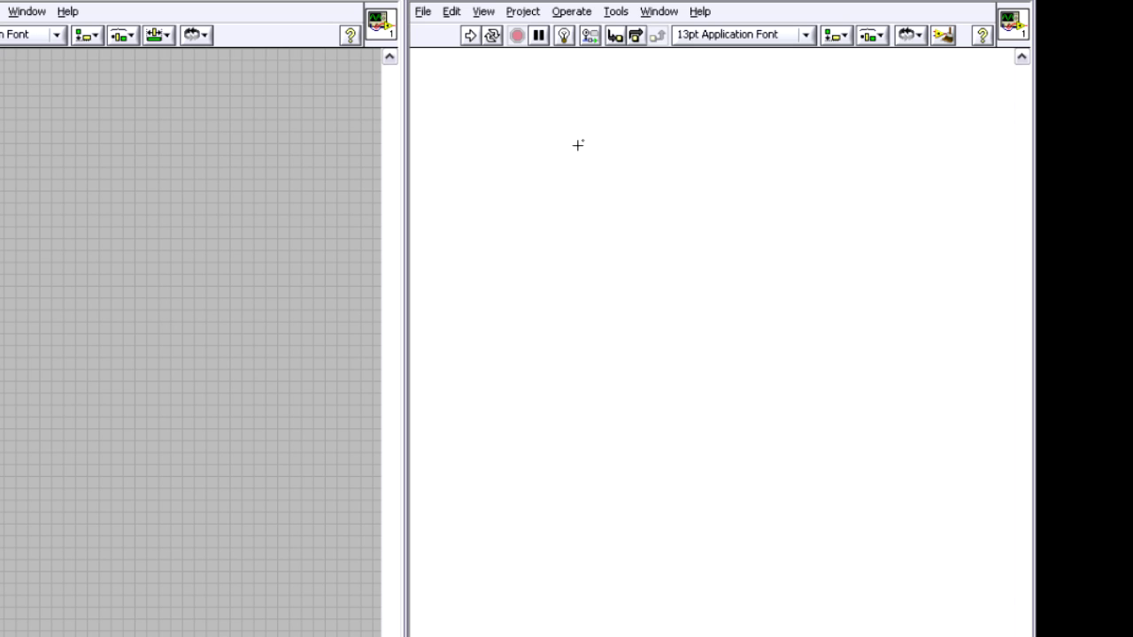
- Browse the Programming subpalettes in the block diagram's Functions palette, then close it unused
right_click(546, 146)
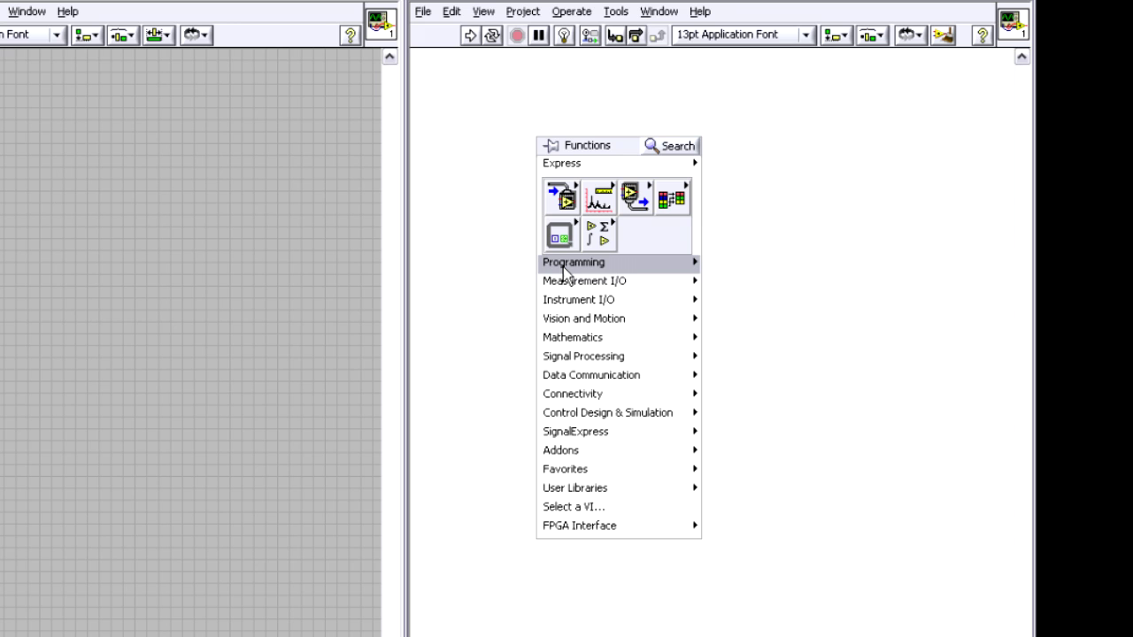
mouse_move(553, 263)
mouse_move(745, 340)
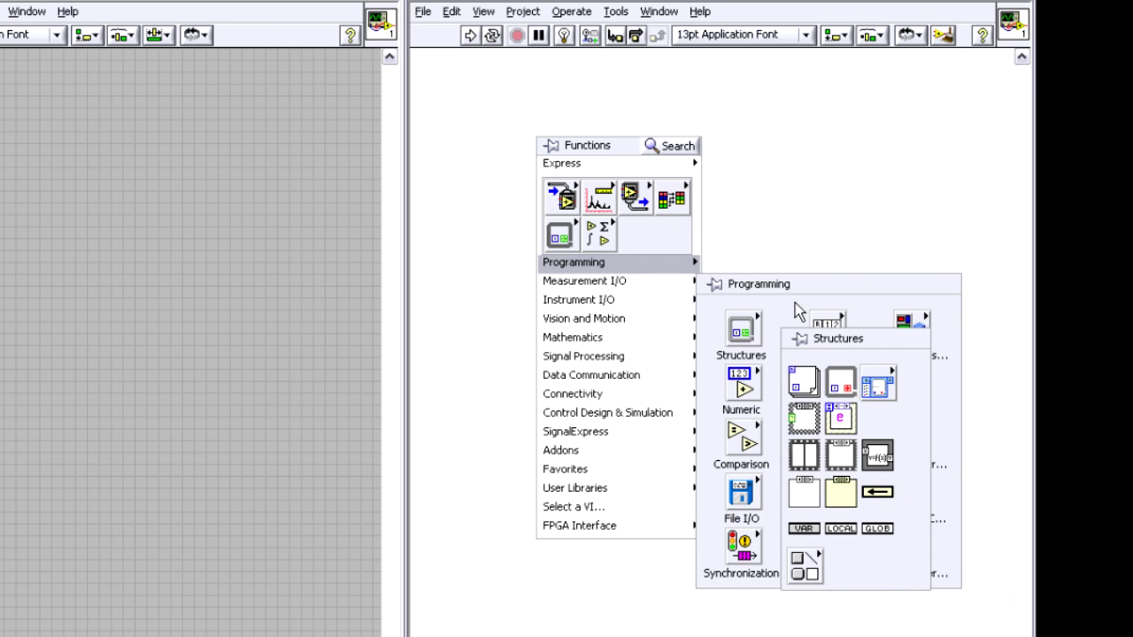
mouse_move(832, 324)
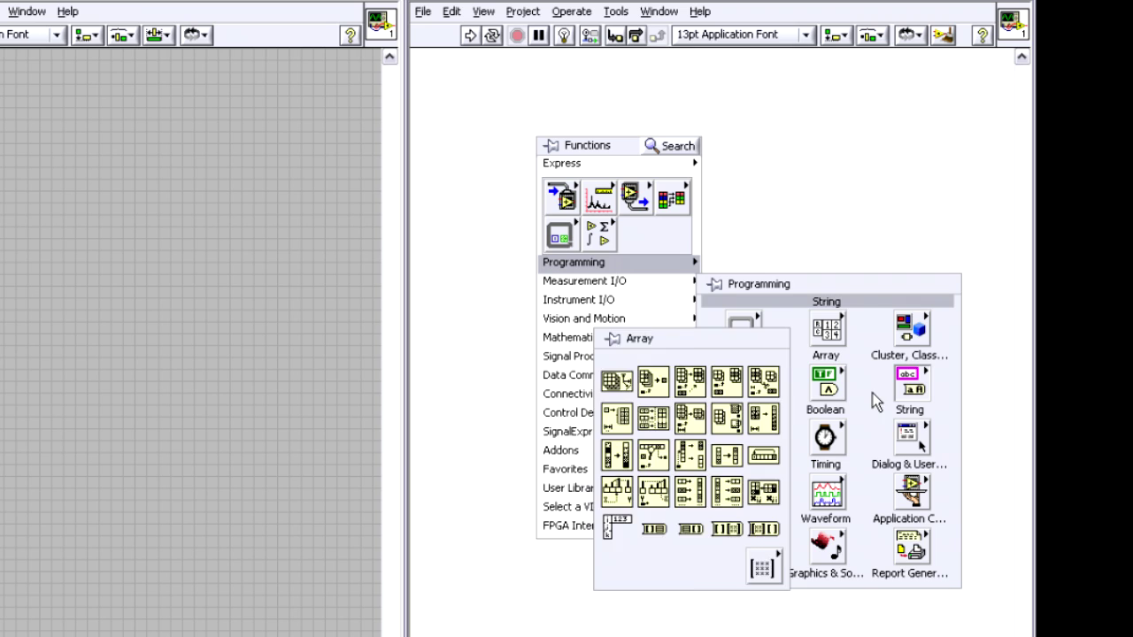
mouse_move(835, 385)
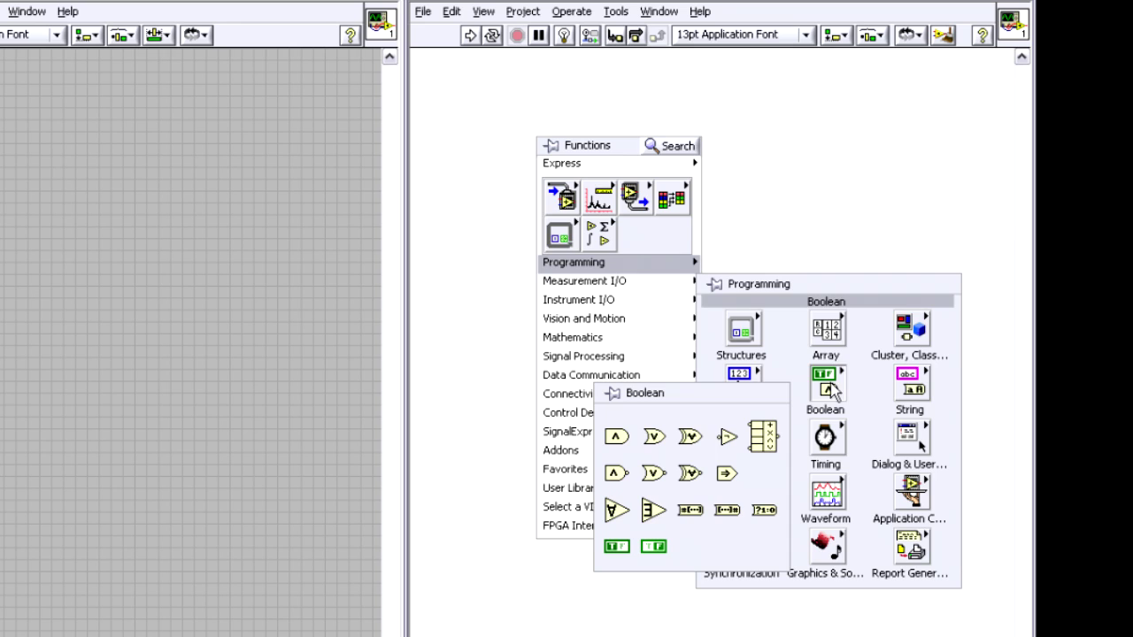
click(761, 133)
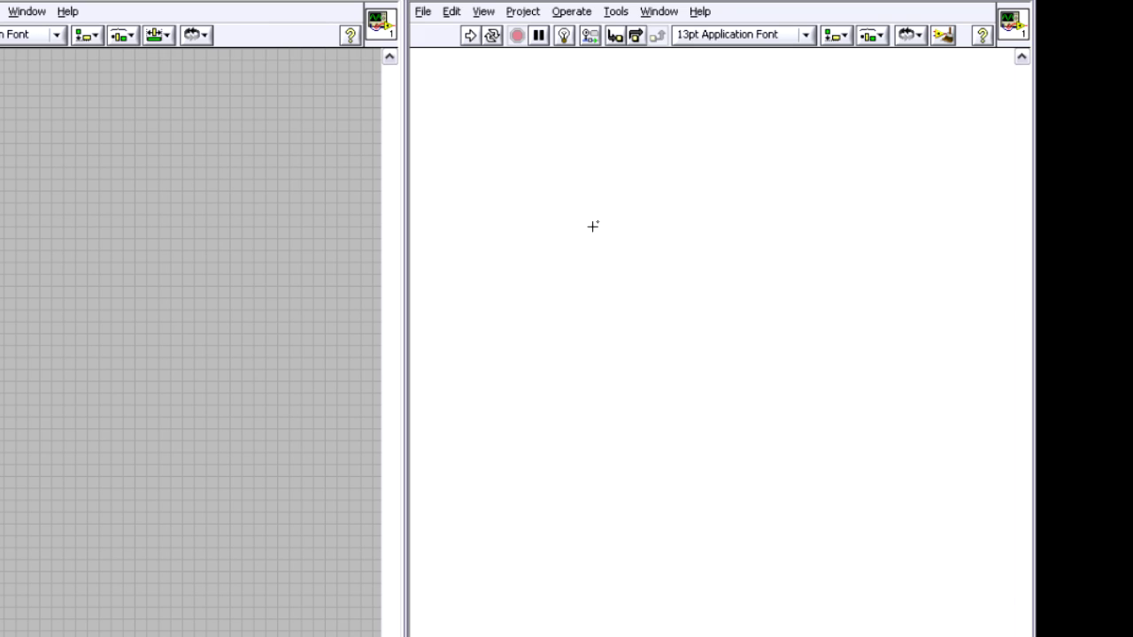
- Place a DAQ Assistant from Express » Input on the block diagram
right_click(529, 162)
mouse_move(554, 214)
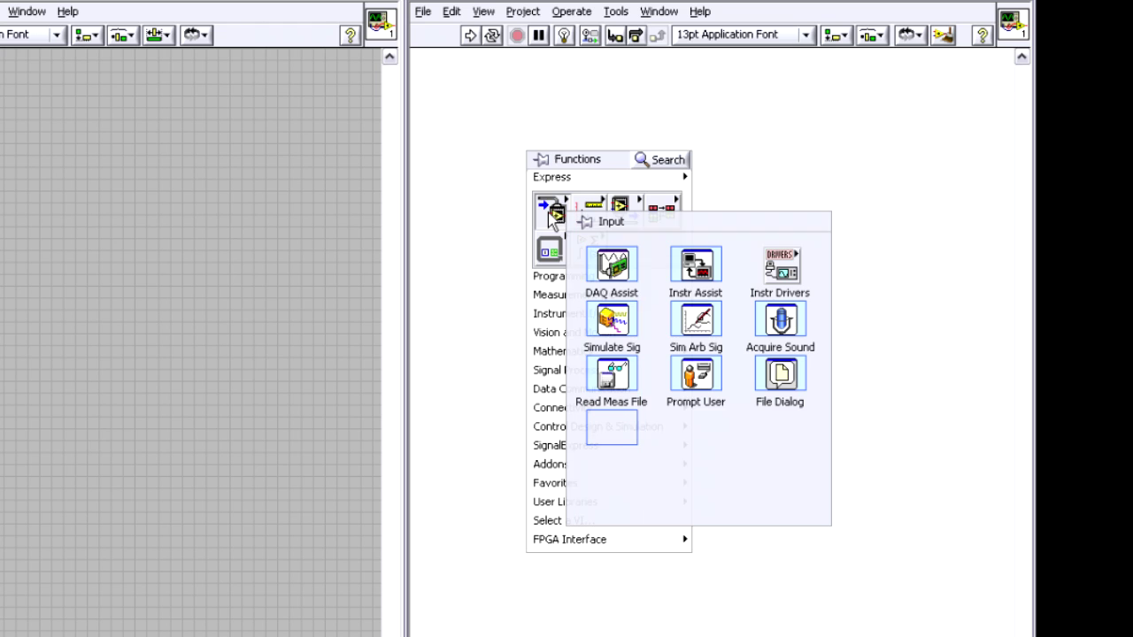
click(610, 267)
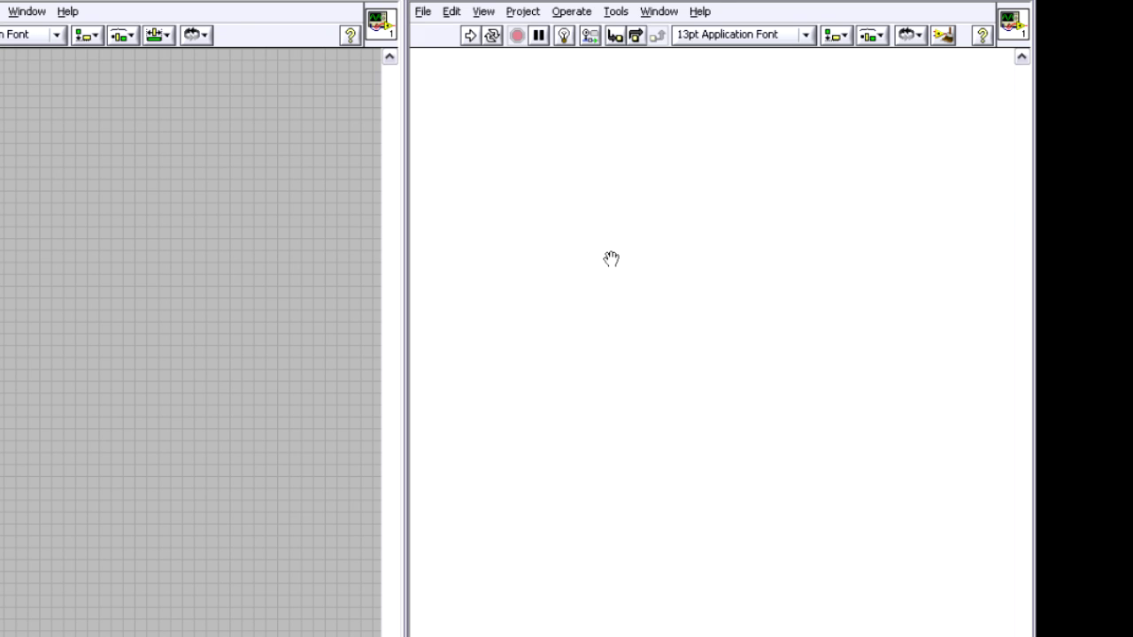
click(569, 157)
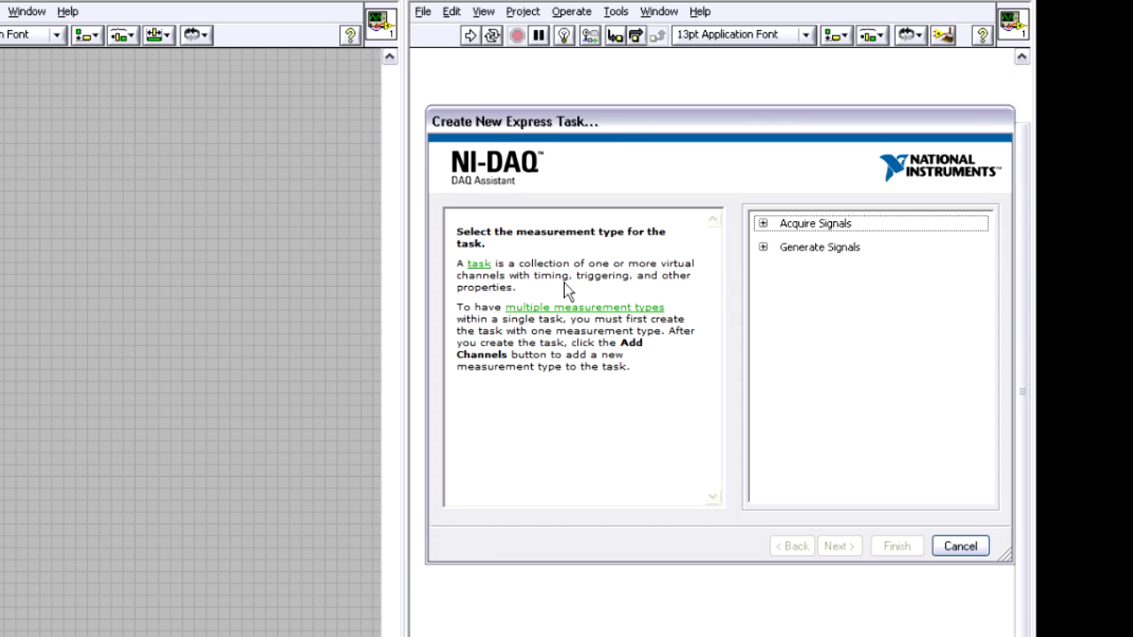
drag(640, 123, 474, 112)
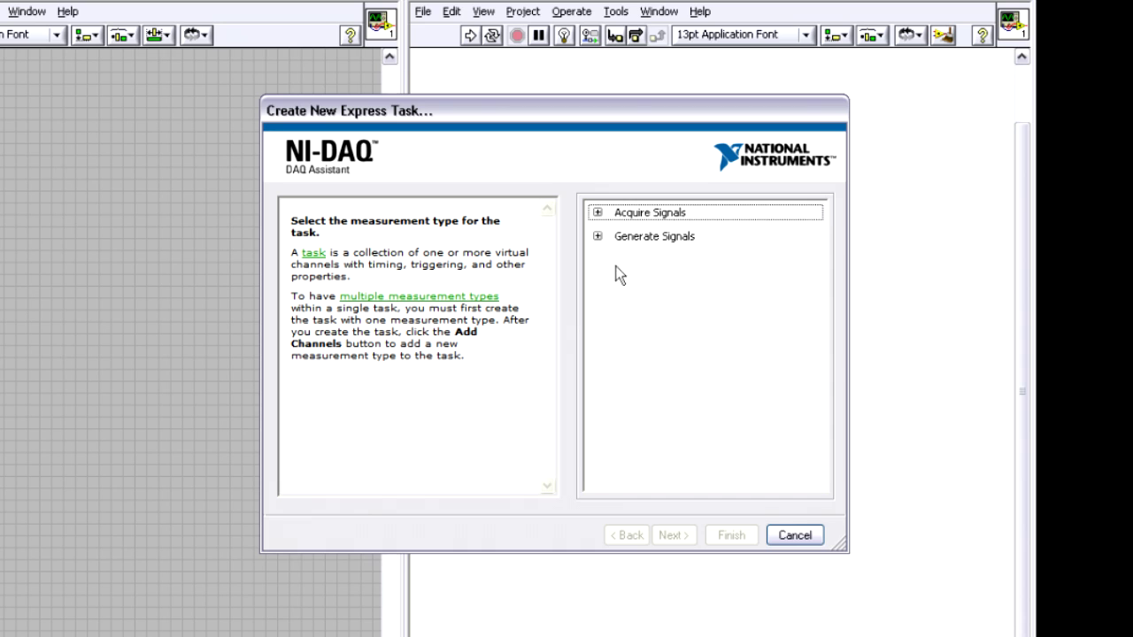
- Choose Acquire Signals » Analog Input » Voltage as the new task's measurement type
click(596, 214)
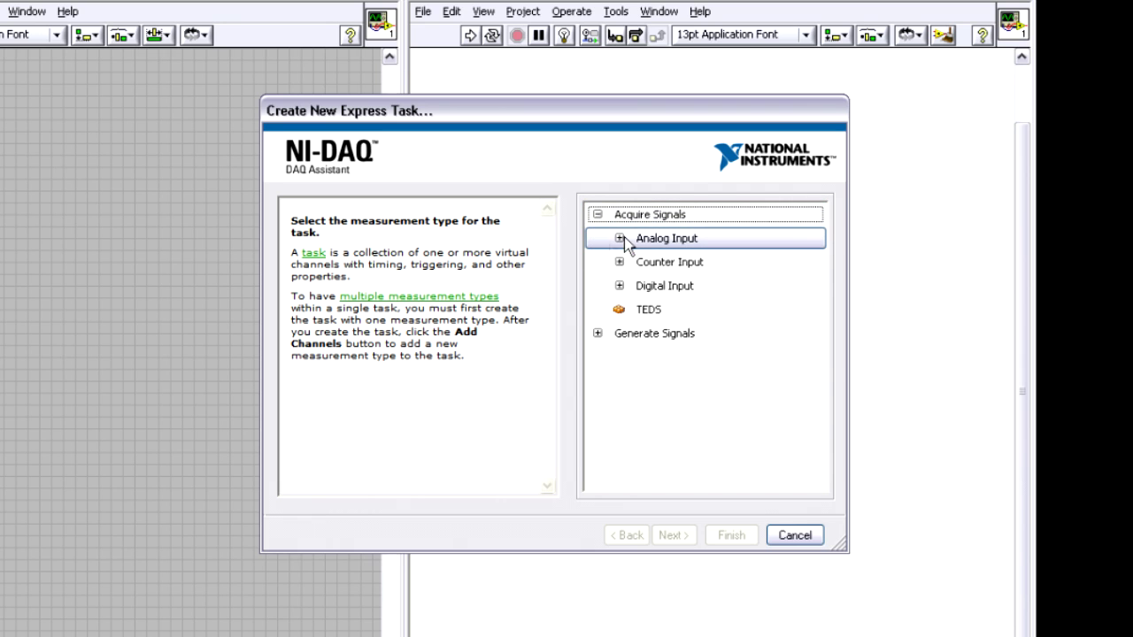
click(619, 238)
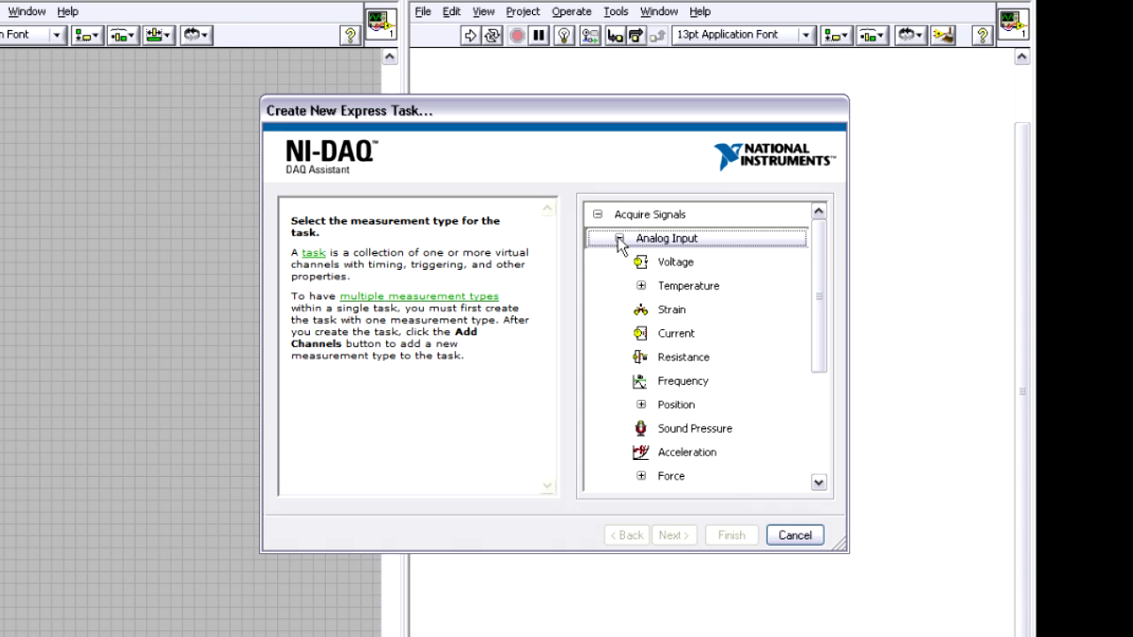
click(721, 262)
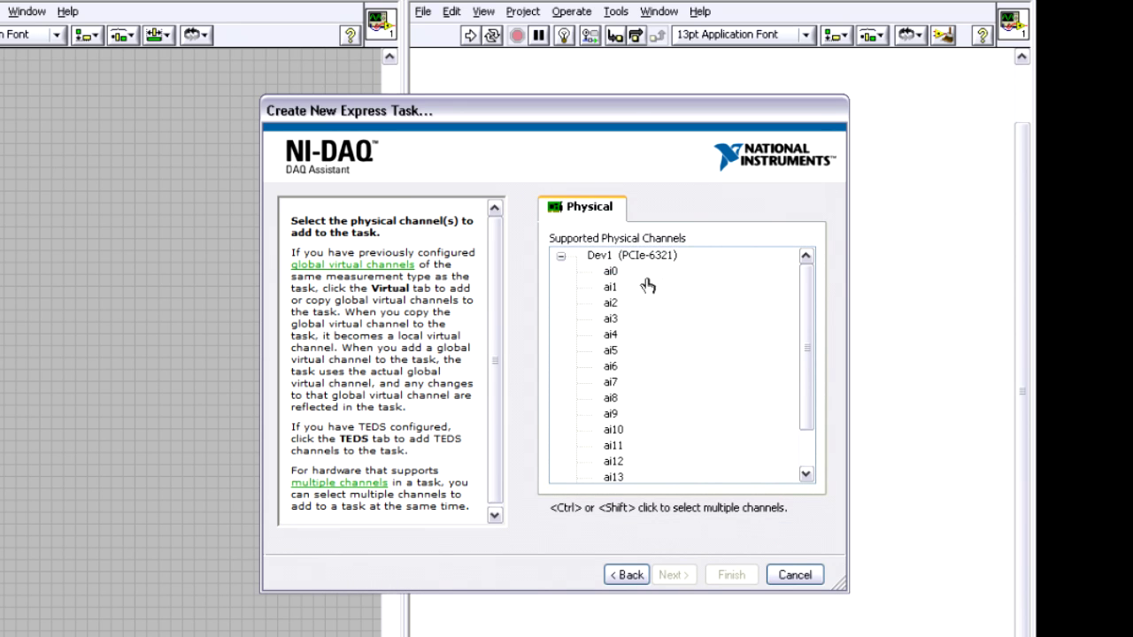
- Use channel ai0 with Continuous Samples acquisition and a 0 to 10 V range
click(611, 273)
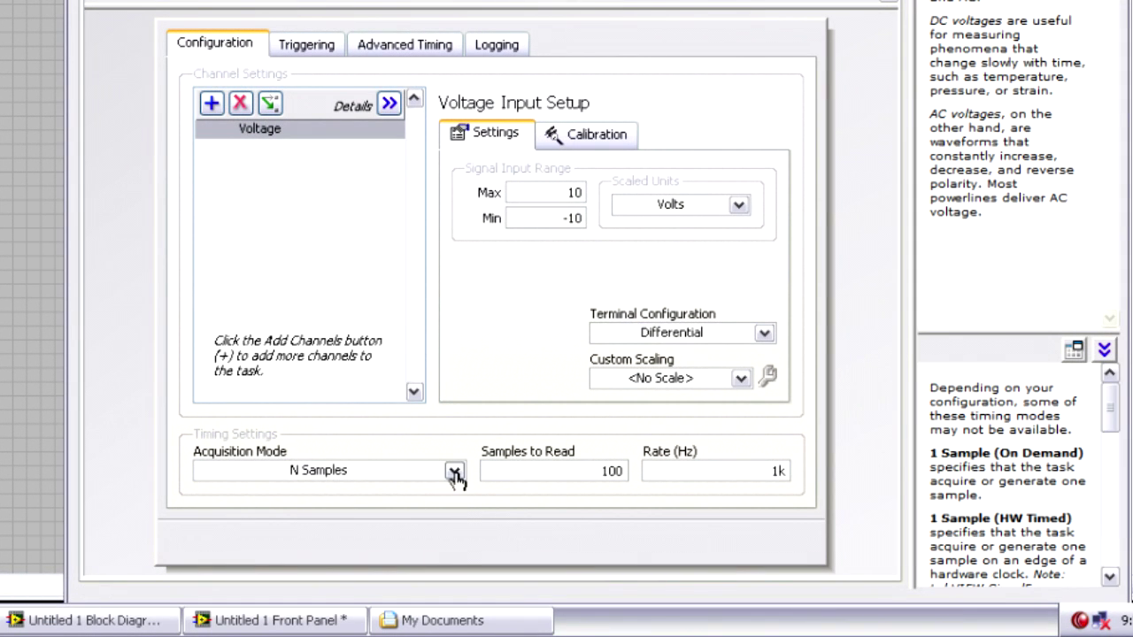
click(454, 474)
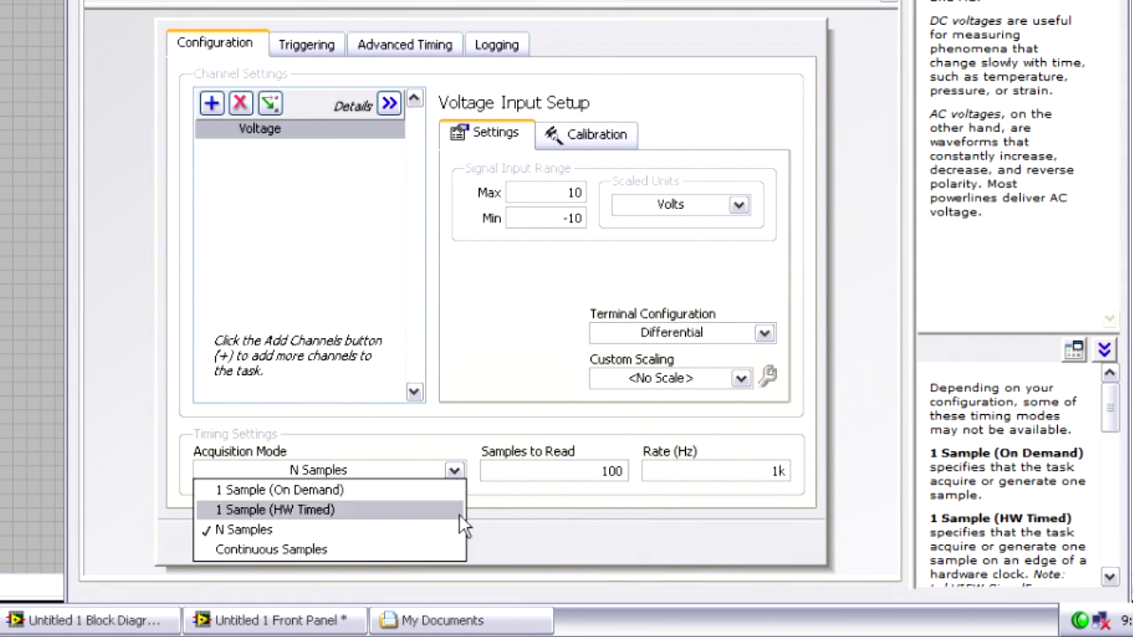
click(417, 550)
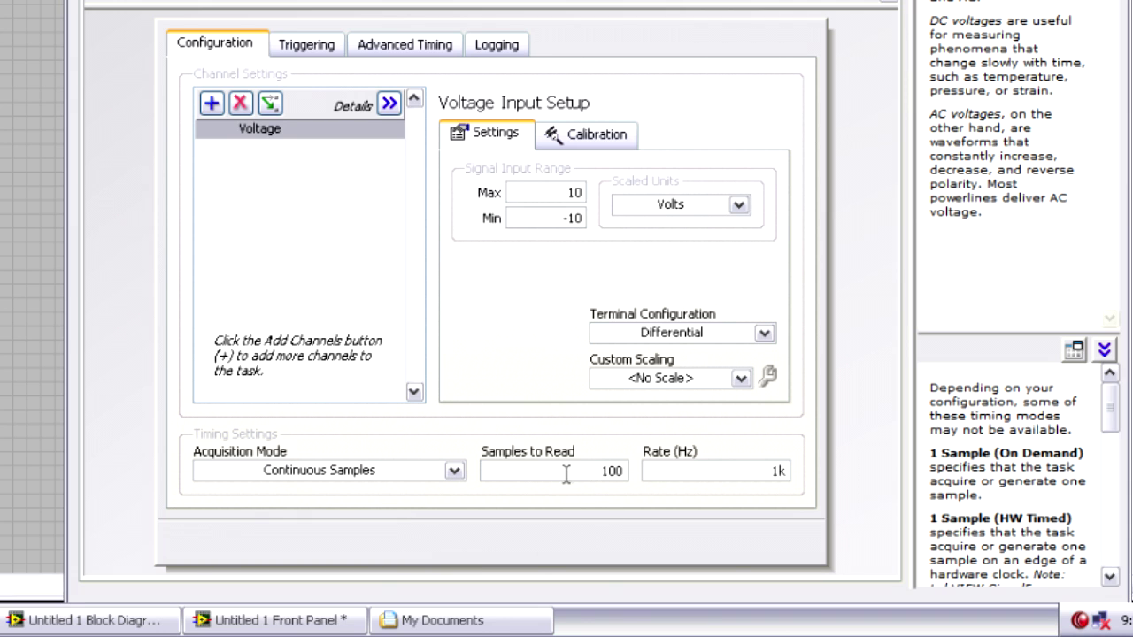
click(648, 471)
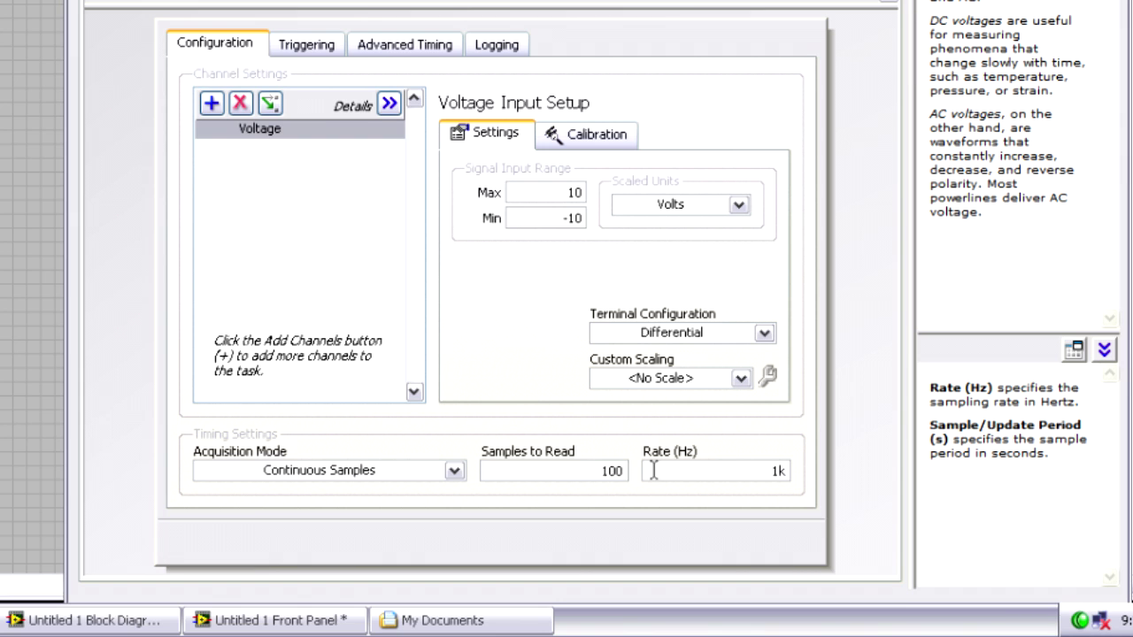
double_click(552, 218)
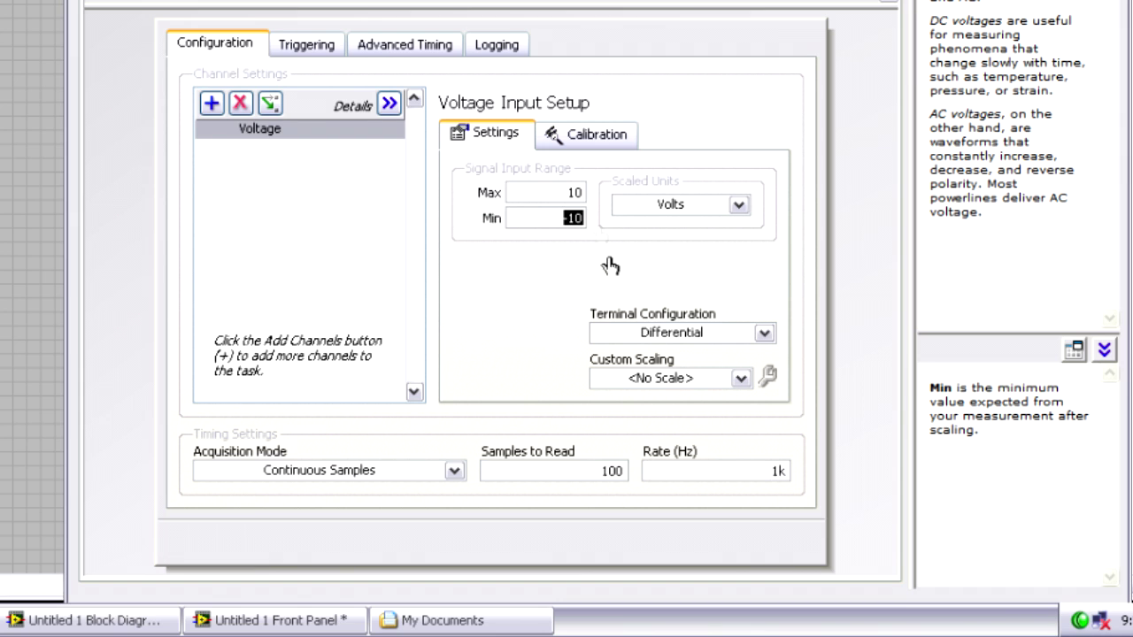
text(0)
click(568, 192)
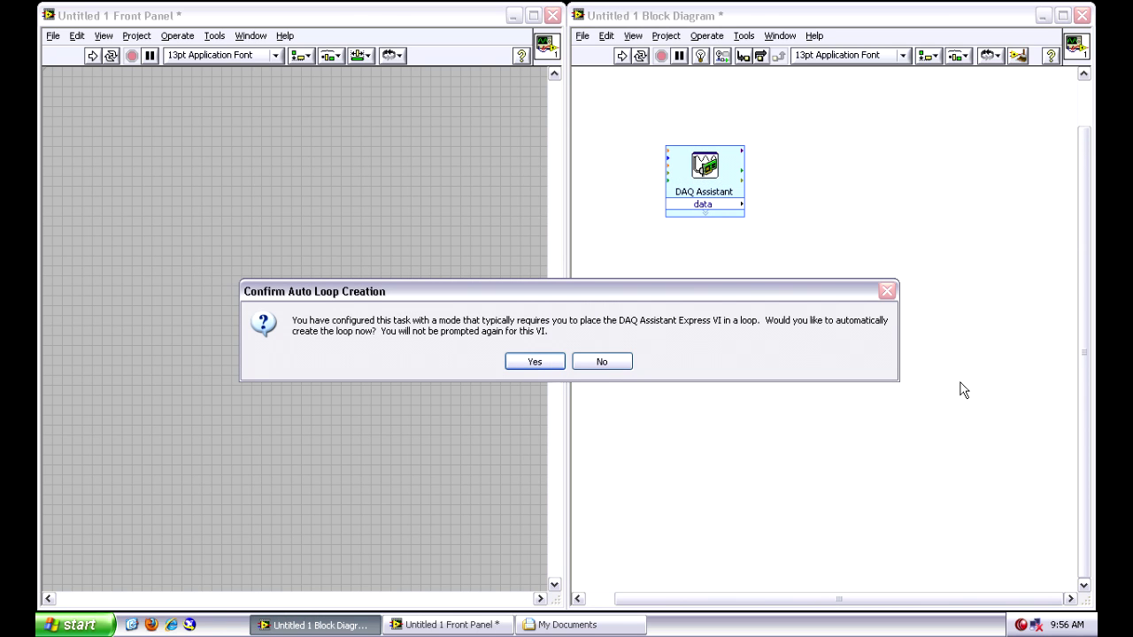
- Accept auto loop creation, wrapping the DAQ Assistant in a While Loop with stop control
click(532, 363)
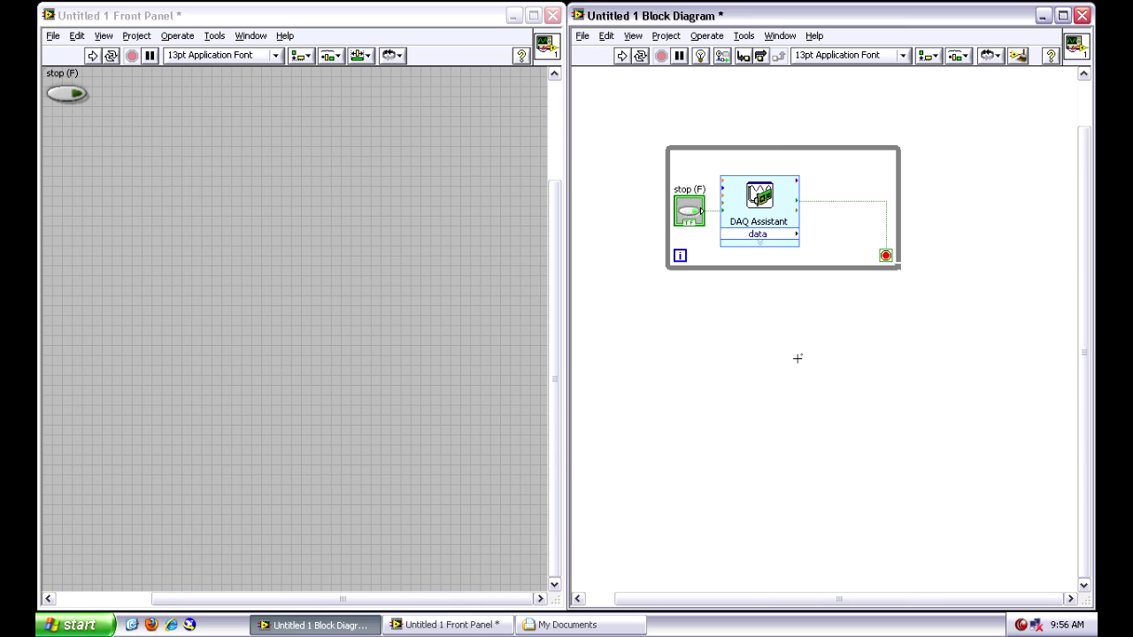
click(712, 268)
click(793, 256)
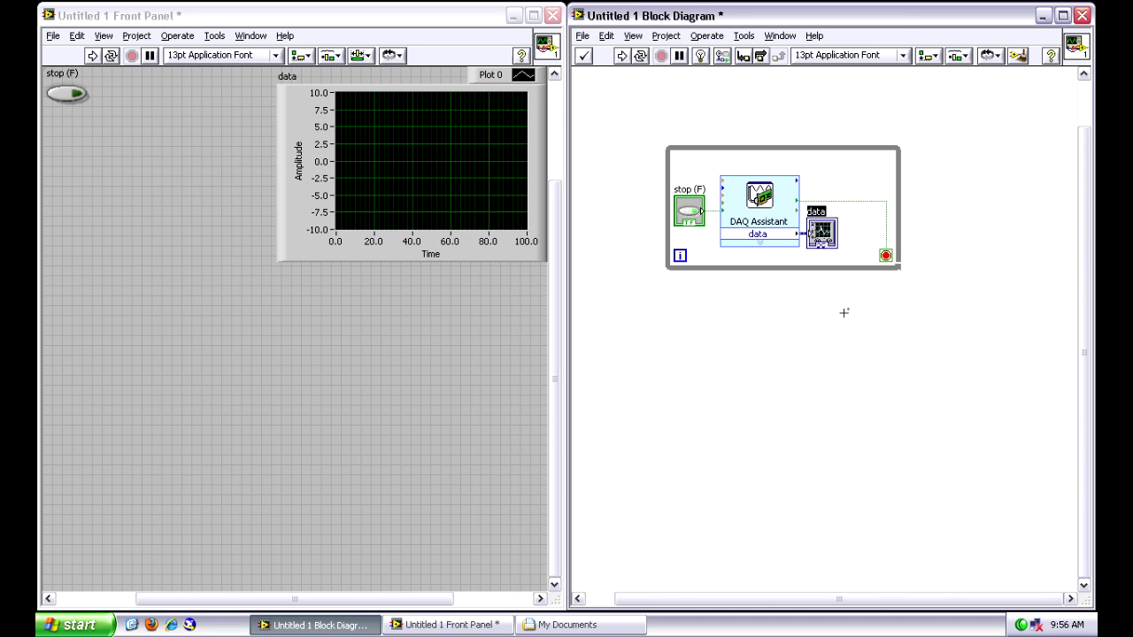
- Enlarge the waveform data graph on the front panel
double_click(821, 232)
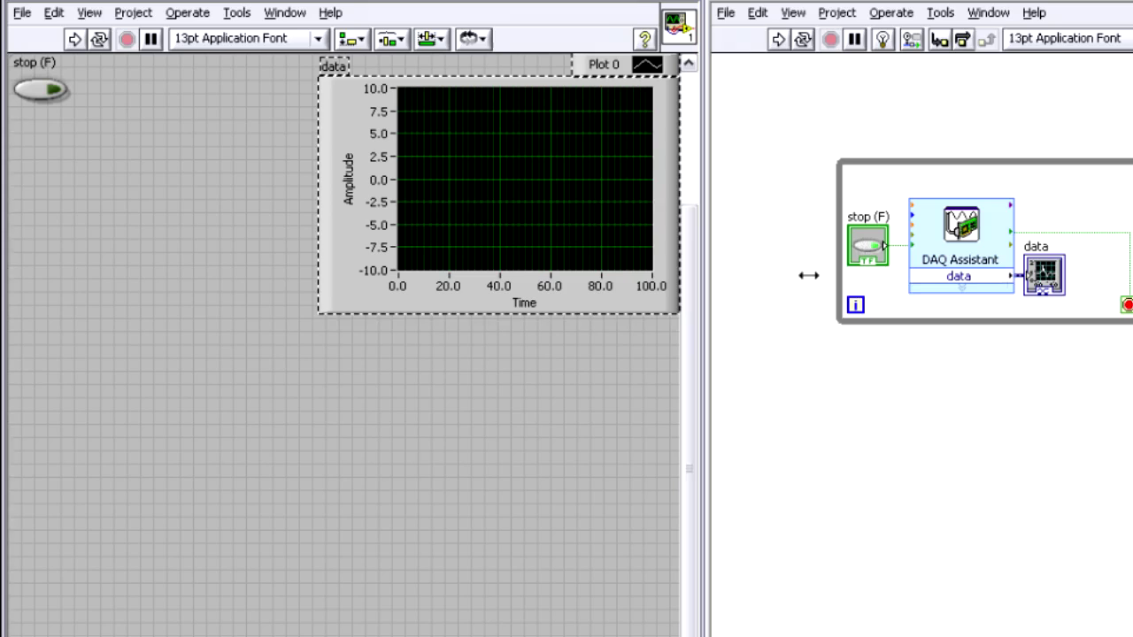
drag(328, 316, 88, 367)
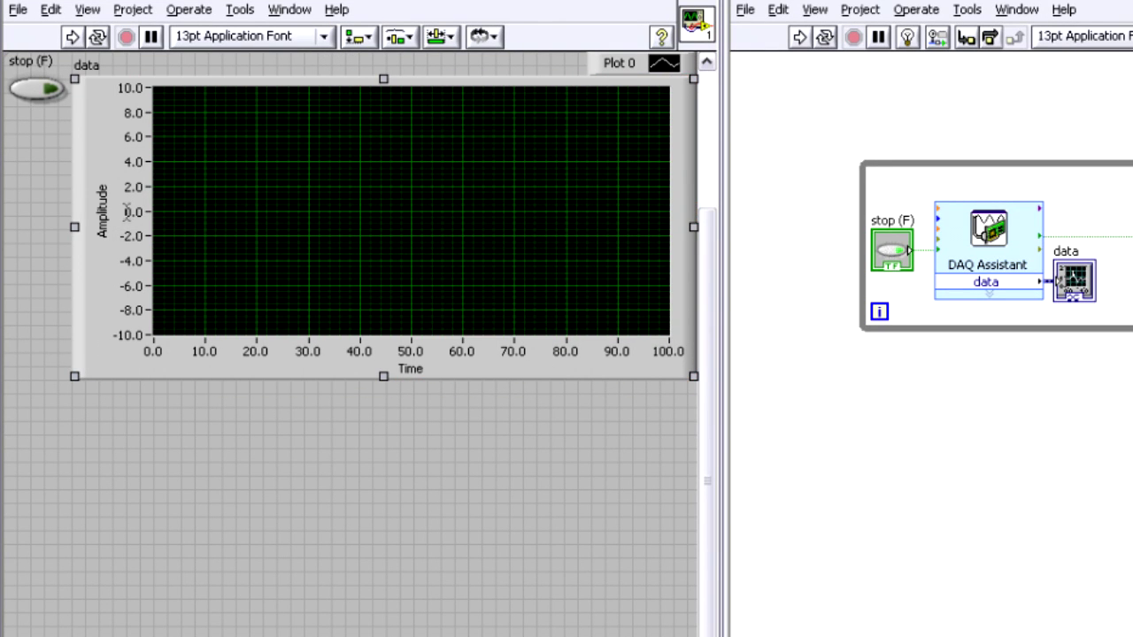
click(127, 213)
- Move the stop button beneath the graph and run the VI to plot live voltage
click(35, 91)
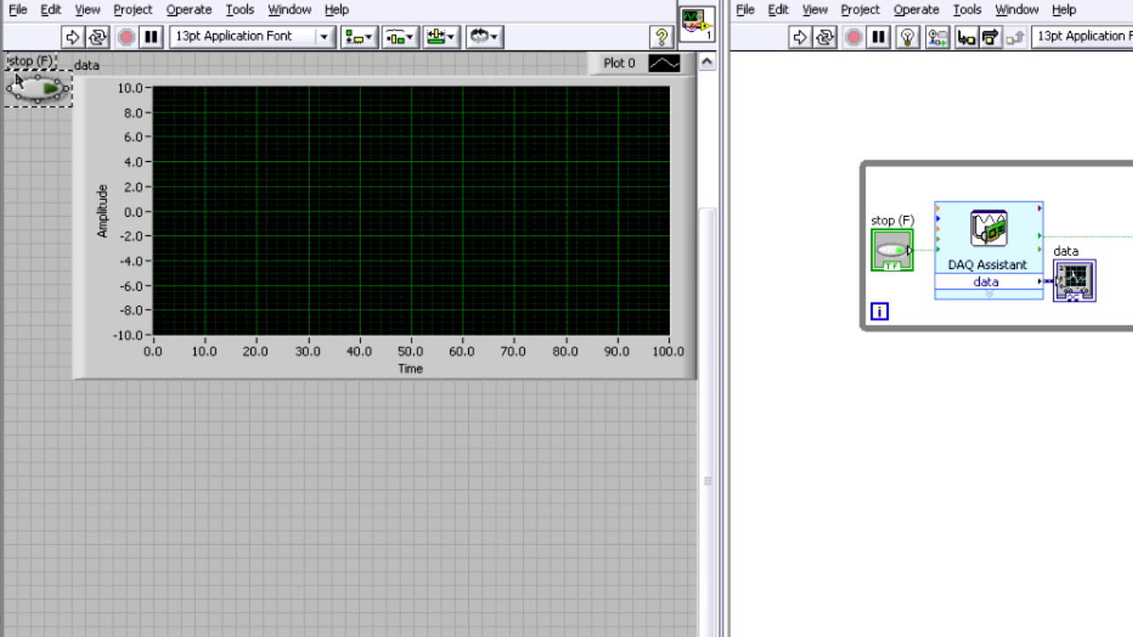
drag(35, 93, 266, 453)
drag(336, 444, 336, 443)
click(133, 82)
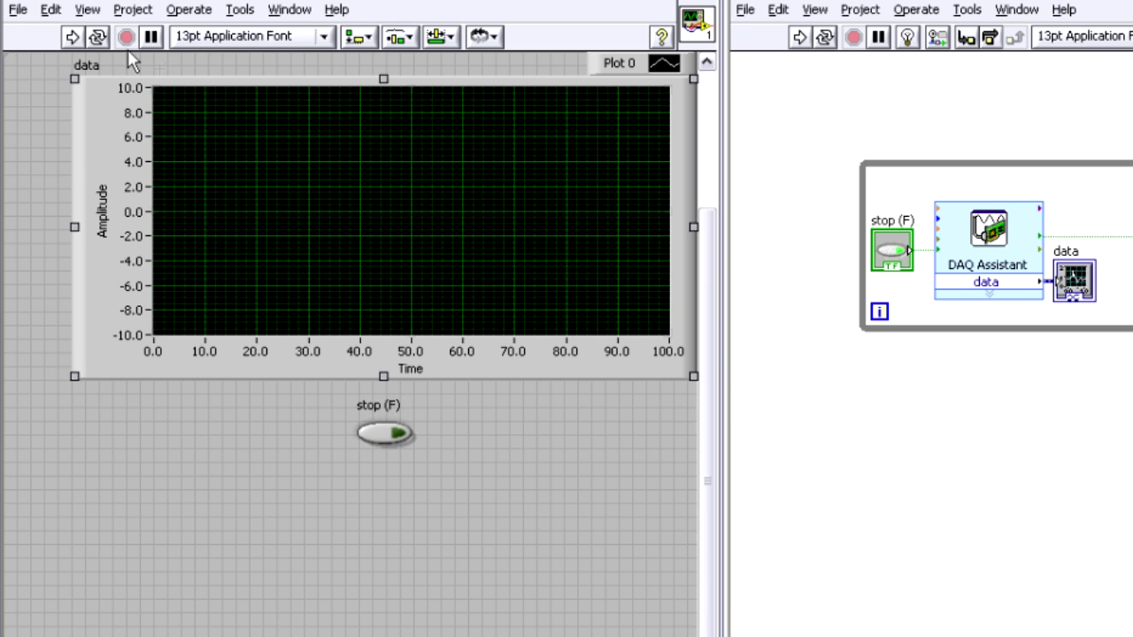
click(72, 37)
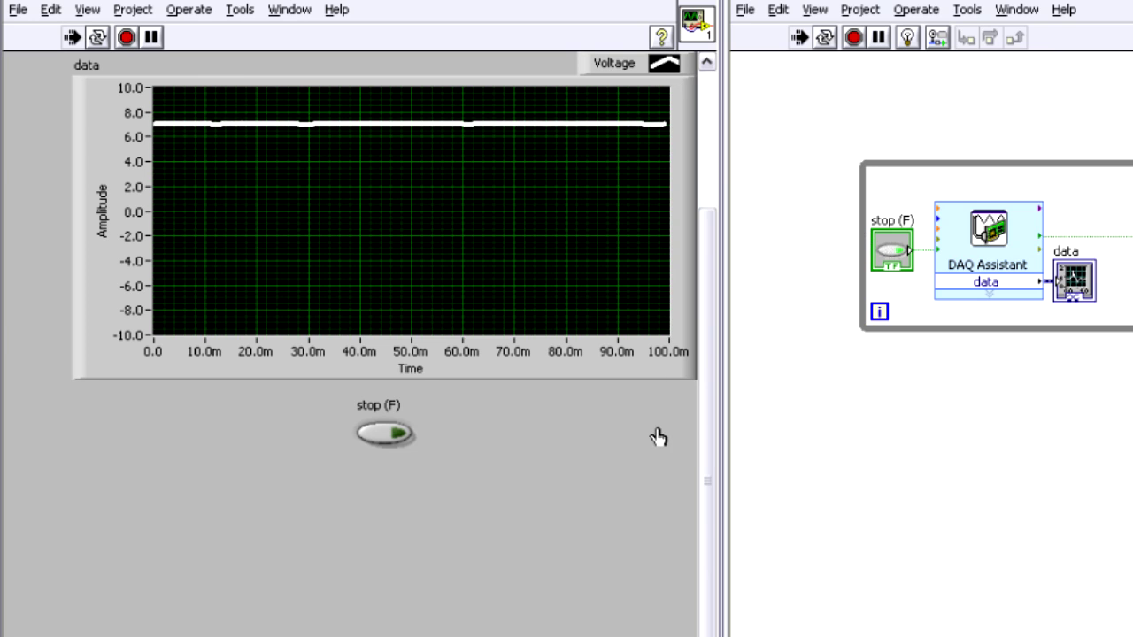
- Change the graph's amplitude axis minimum from -10.0 to 0
double_click(129, 335)
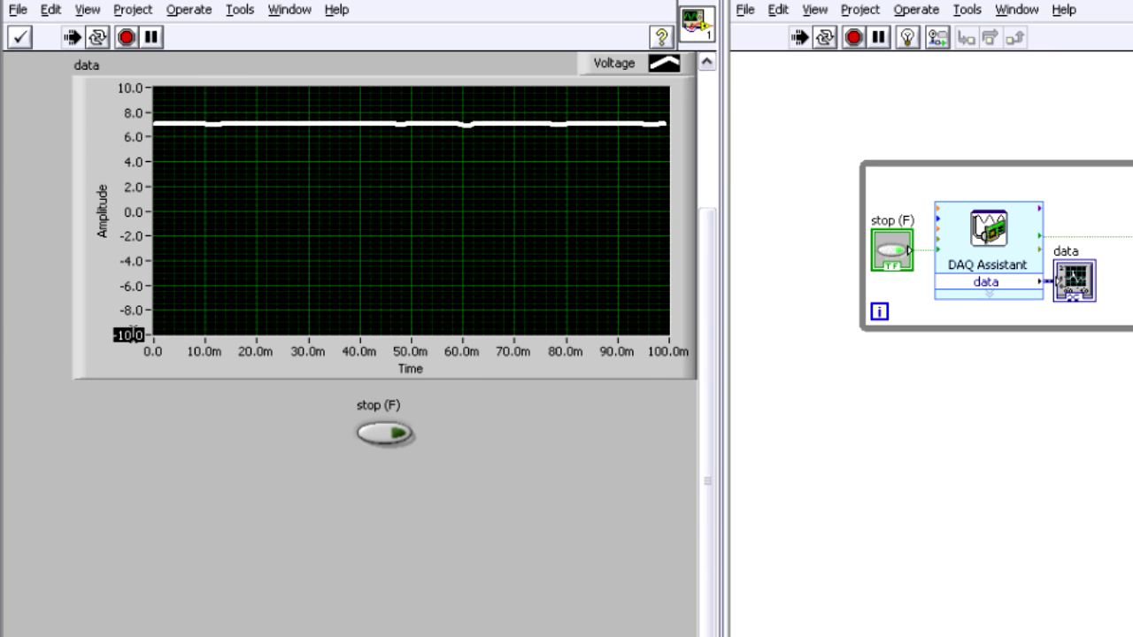
text(0)
key(Return)
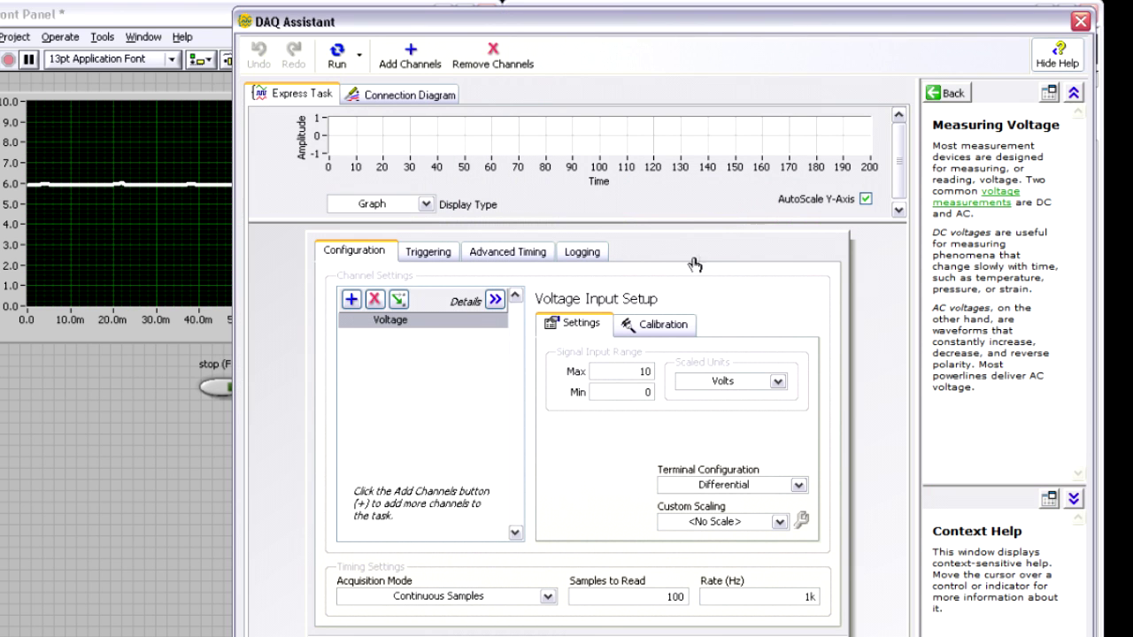
- Enable TDMS logging in the DAQ Assistant, writing to Desktop\Eddy Current Sensor.tdms
click(582, 255)
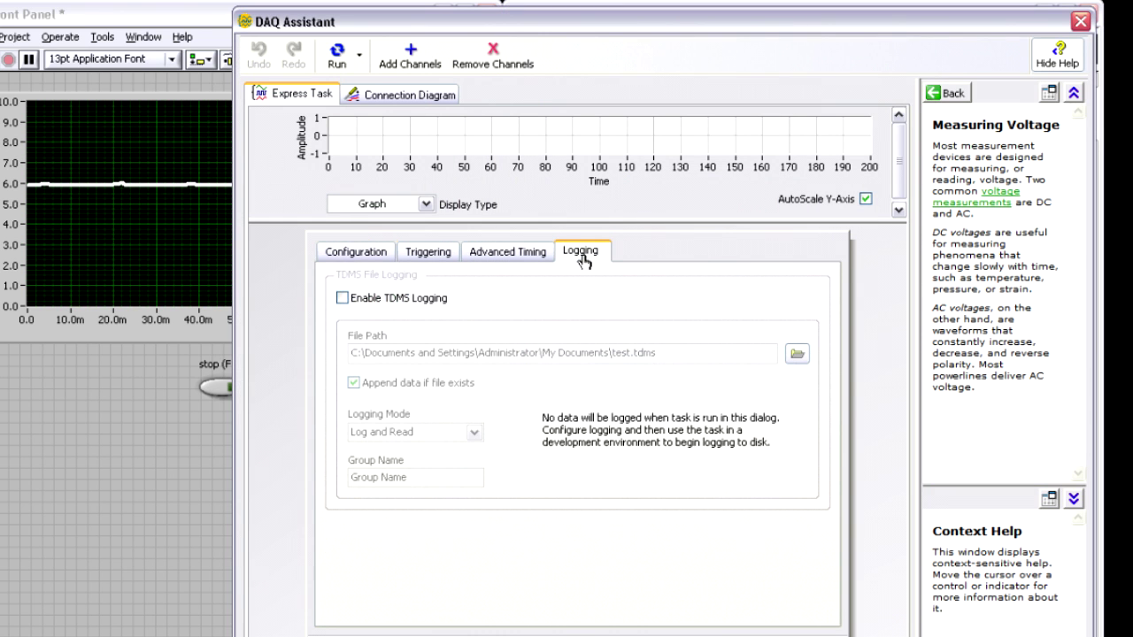
click(366, 305)
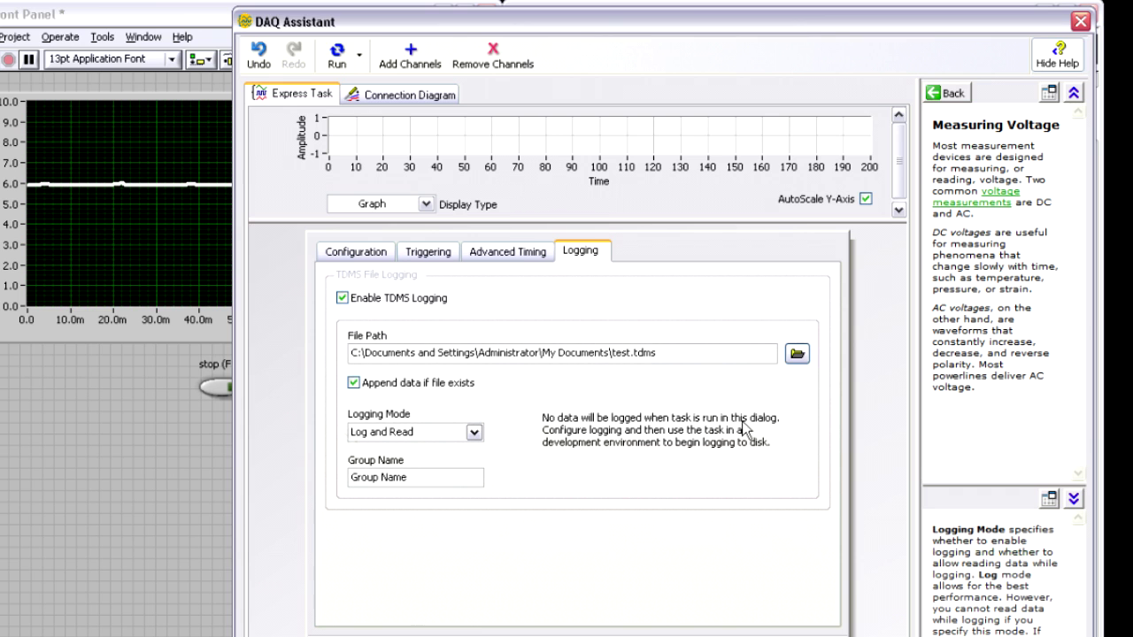
click(797, 355)
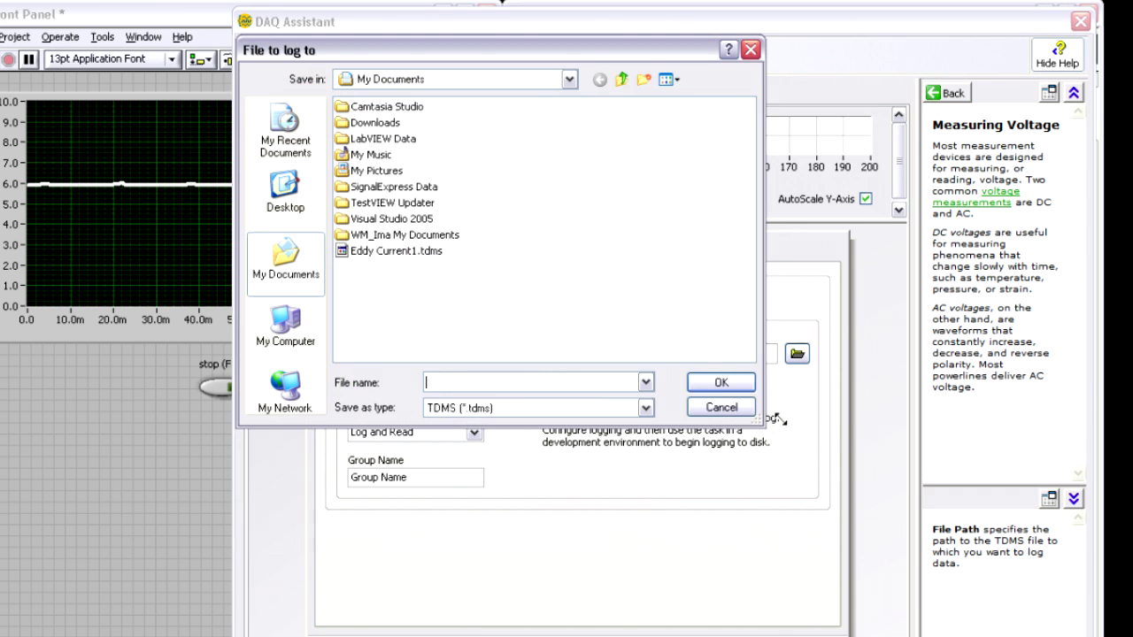
click(286, 194)
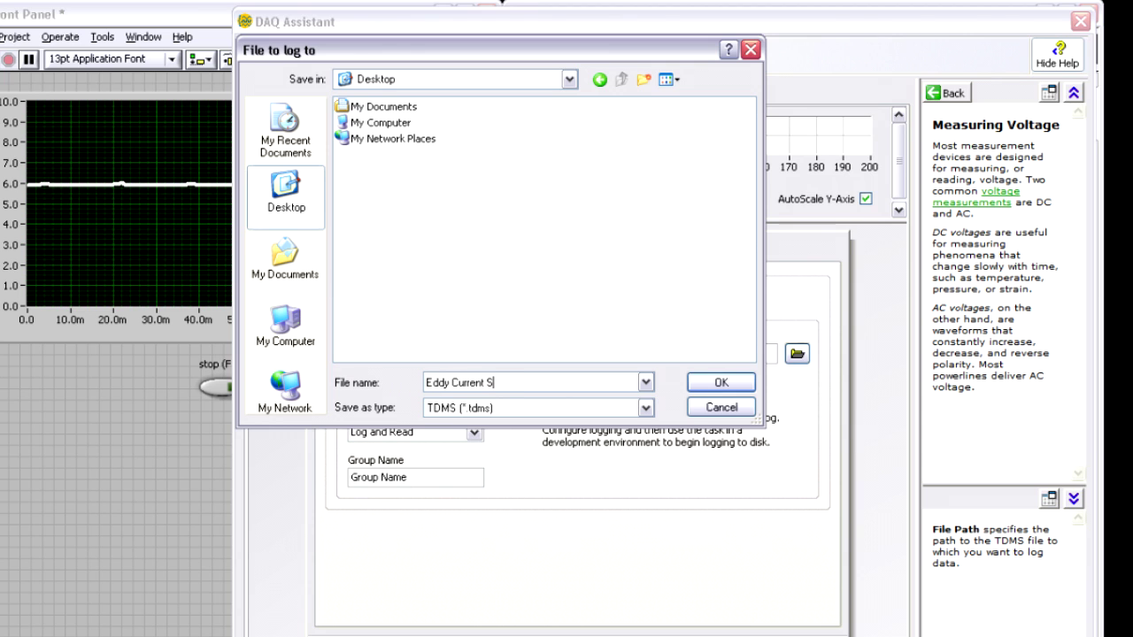
click(721, 382)
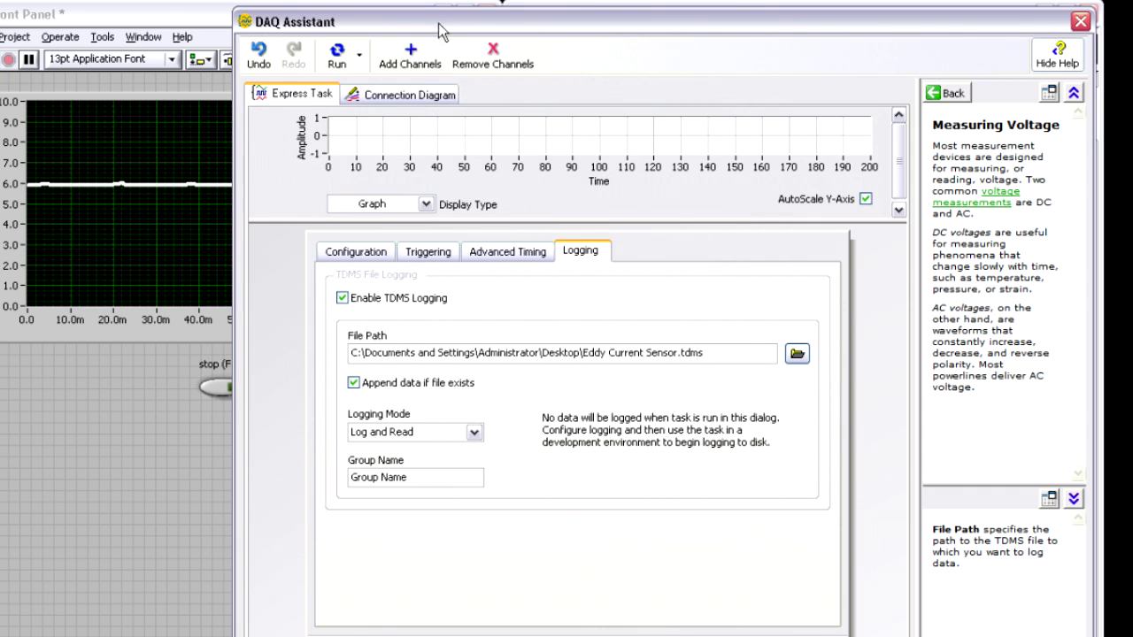
drag(440, 31, 390, 5)
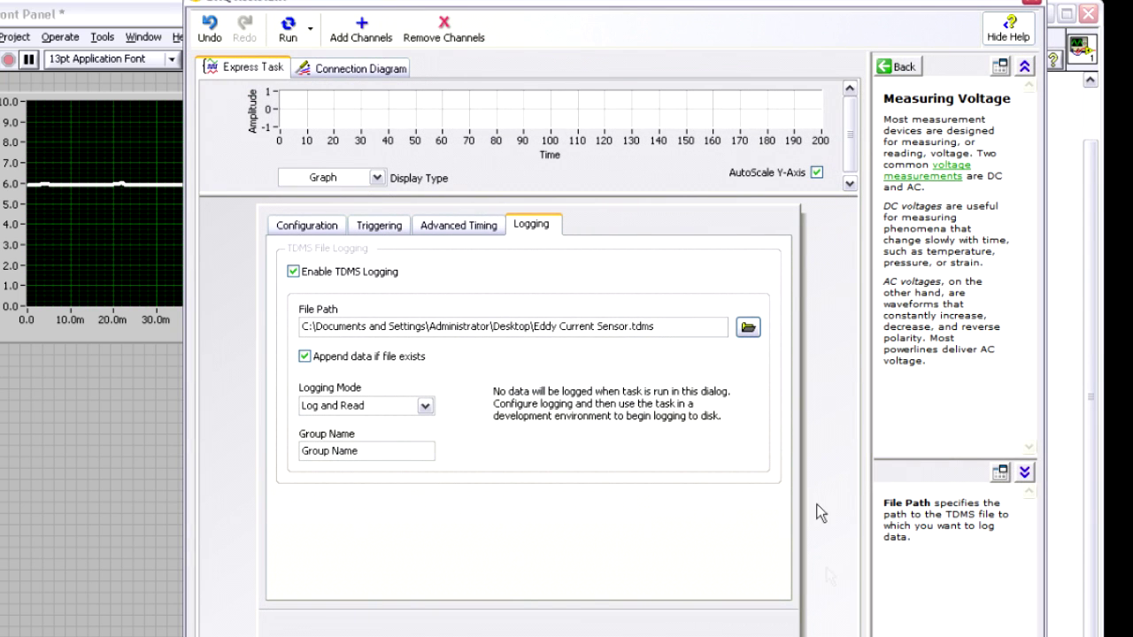
- Confirm the DAQ Assistant with Enter, keeping the TDMS logging settings
key(Return)
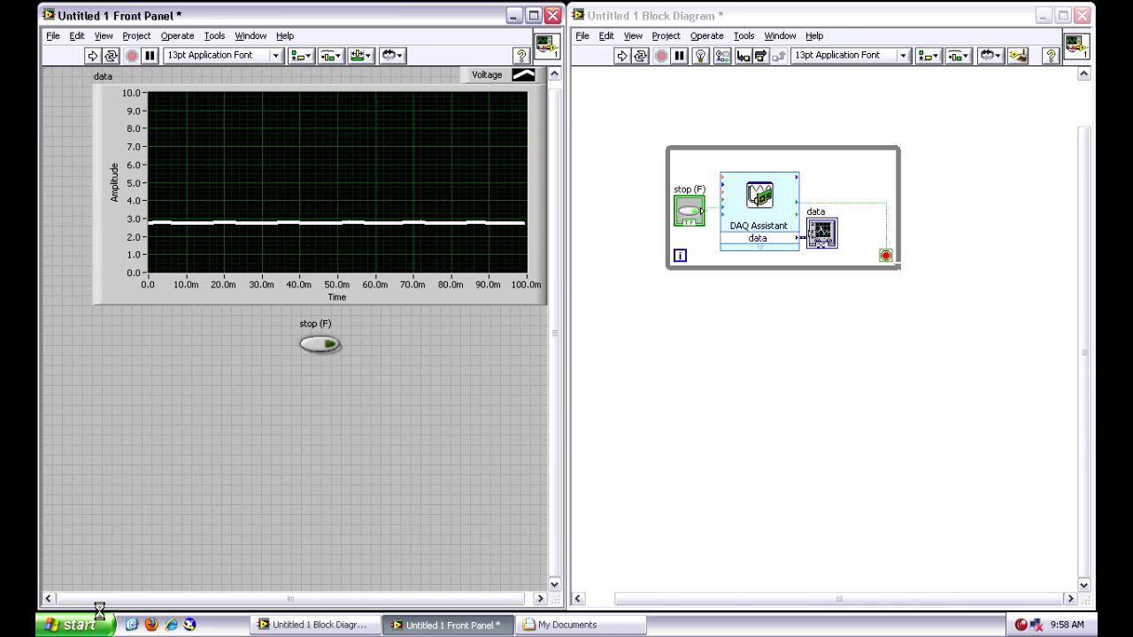
- Launch Excel 2007 and start the TDM Importer from the Add-Ins tab
click(71, 625)
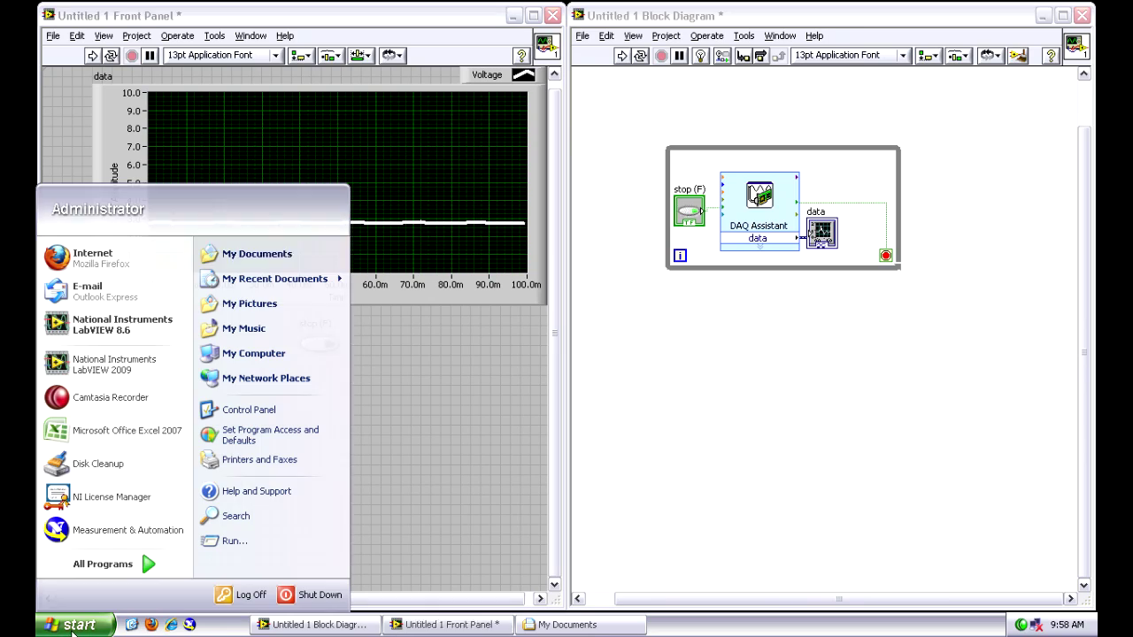
click(152, 431)
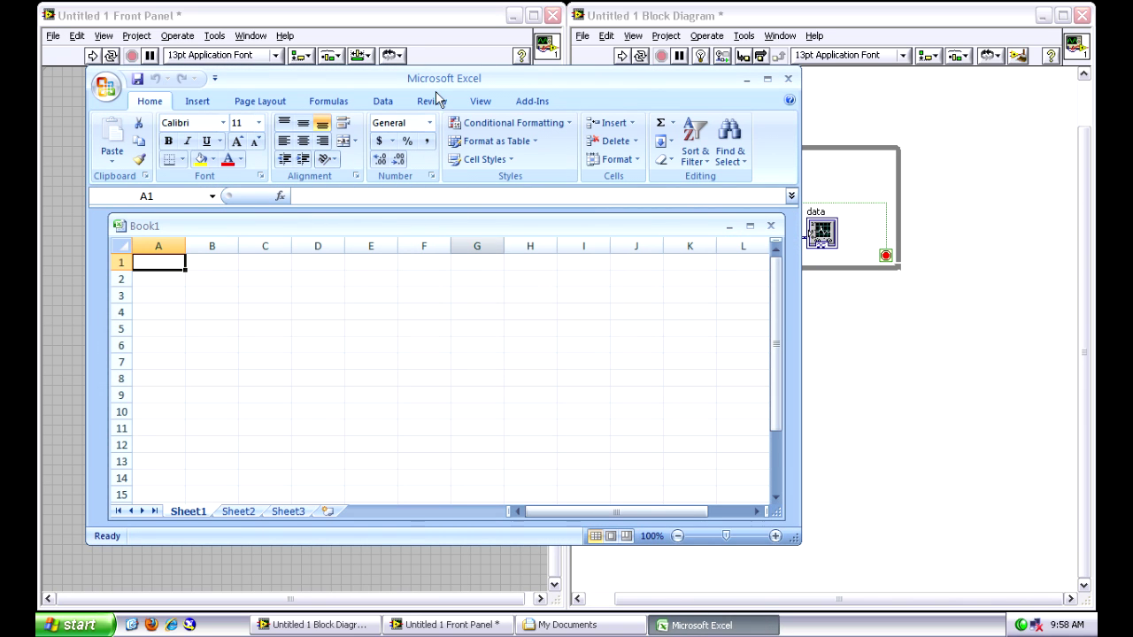
click(532, 102)
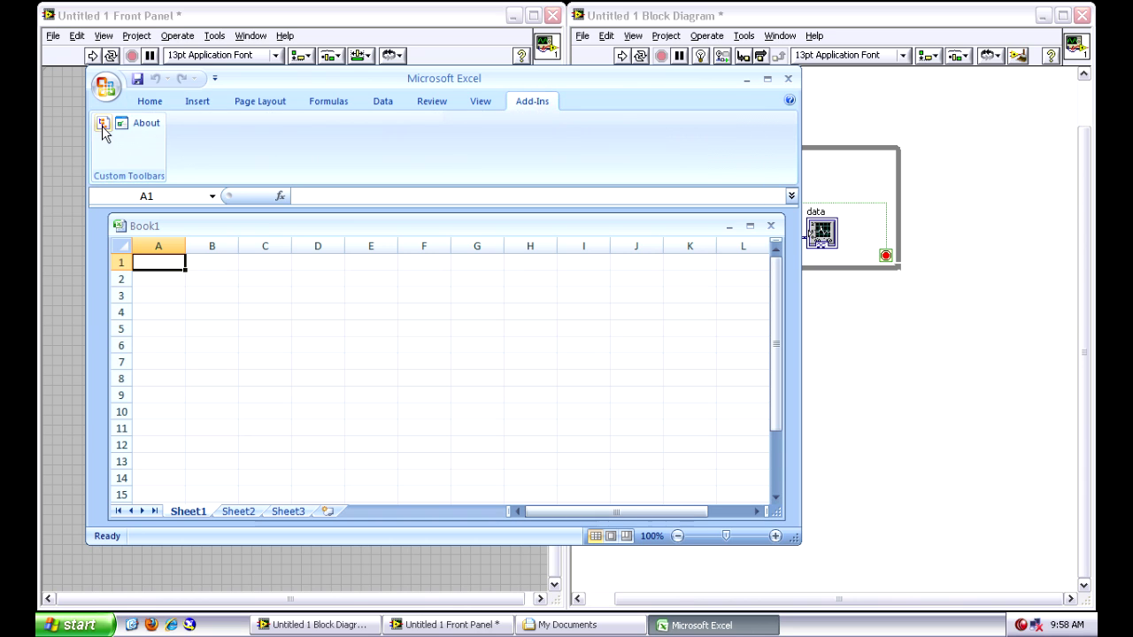
click(102, 126)
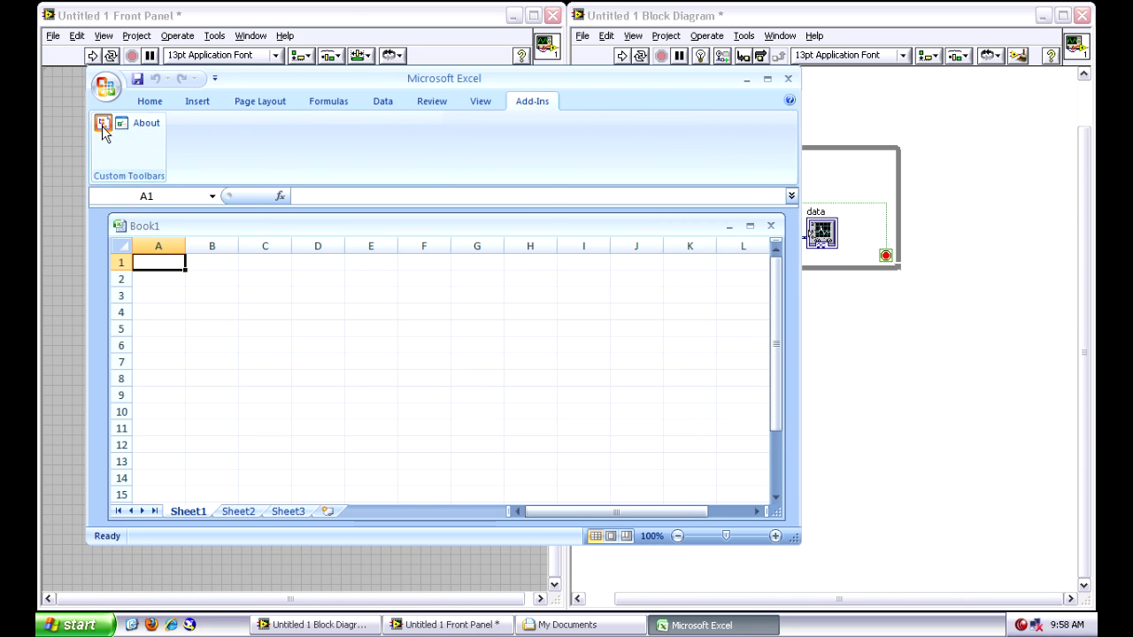
- Import Eddy Current Sensor.tdms into Excel and maximize the resulting Book2 window
click(257, 174)
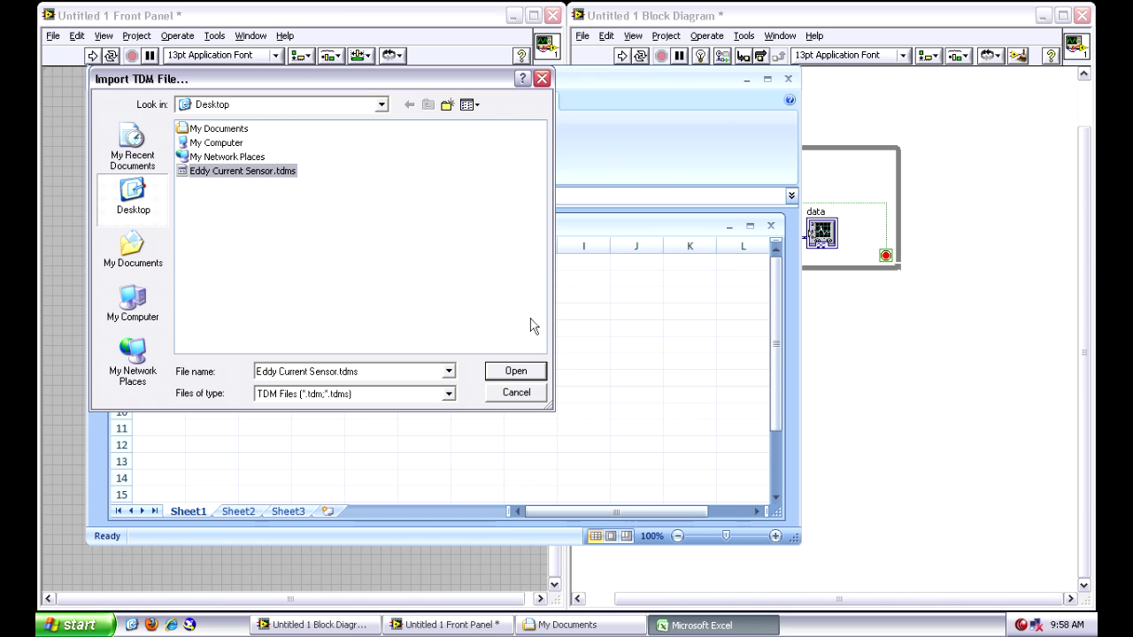
click(529, 372)
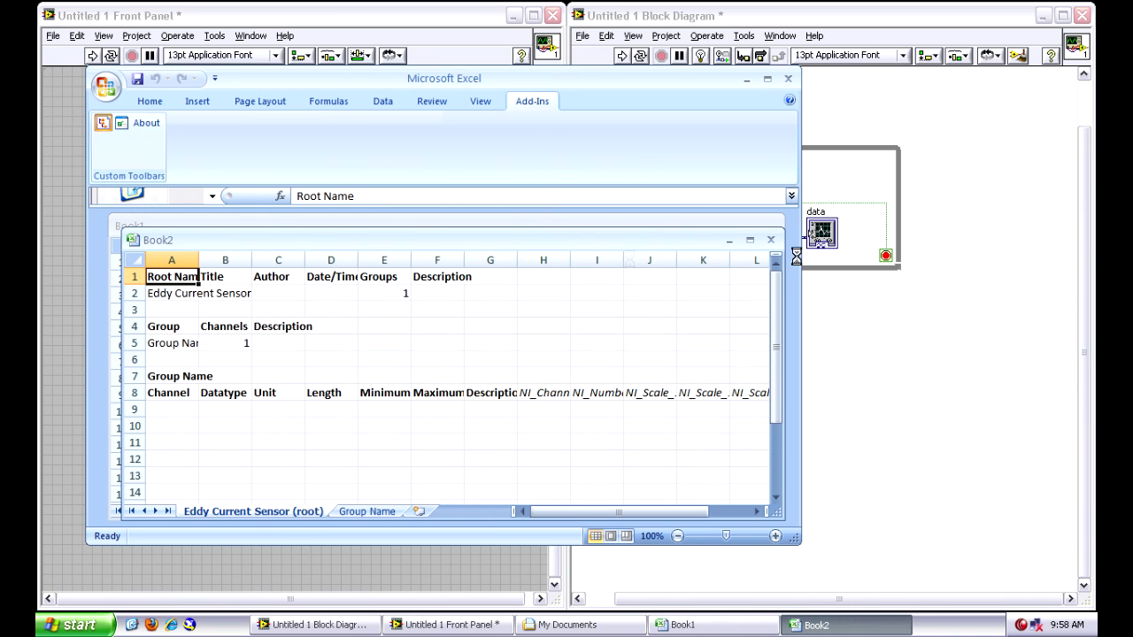
click(767, 78)
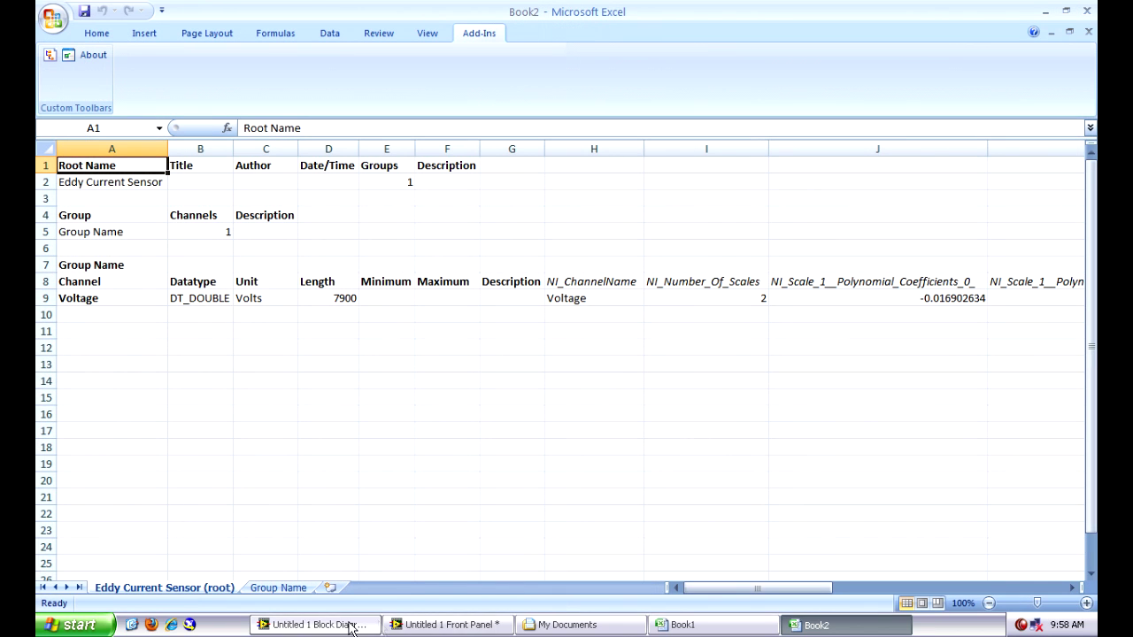
- Select the Voltage readings in column A of the Group Name sheet and bring up the line chart styles
click(281, 588)
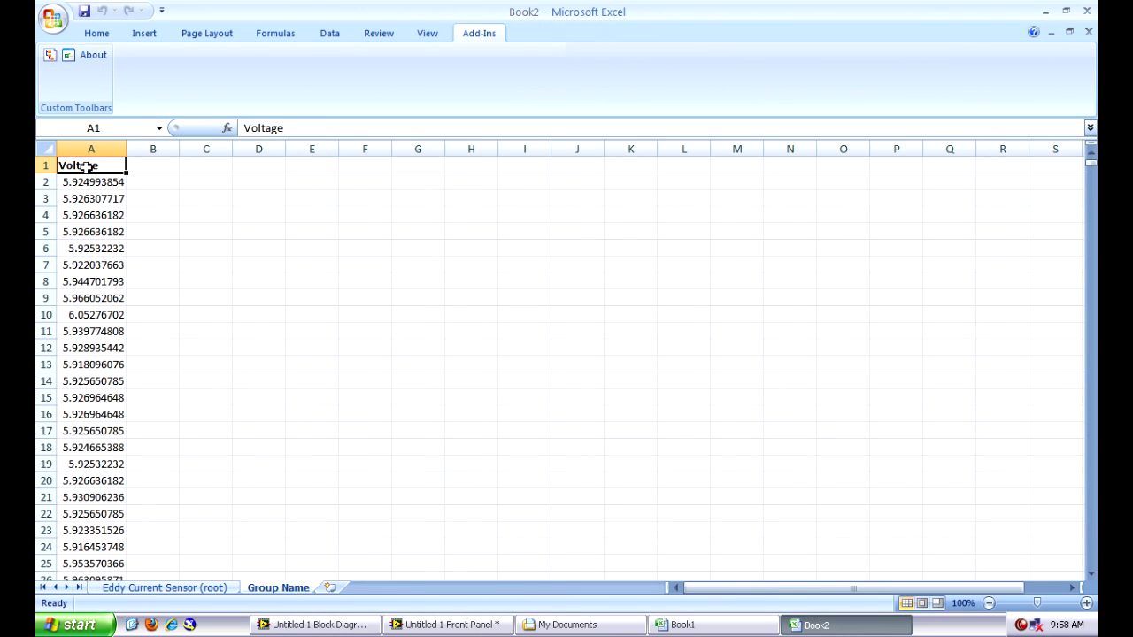
drag(87, 166, 155, 626)
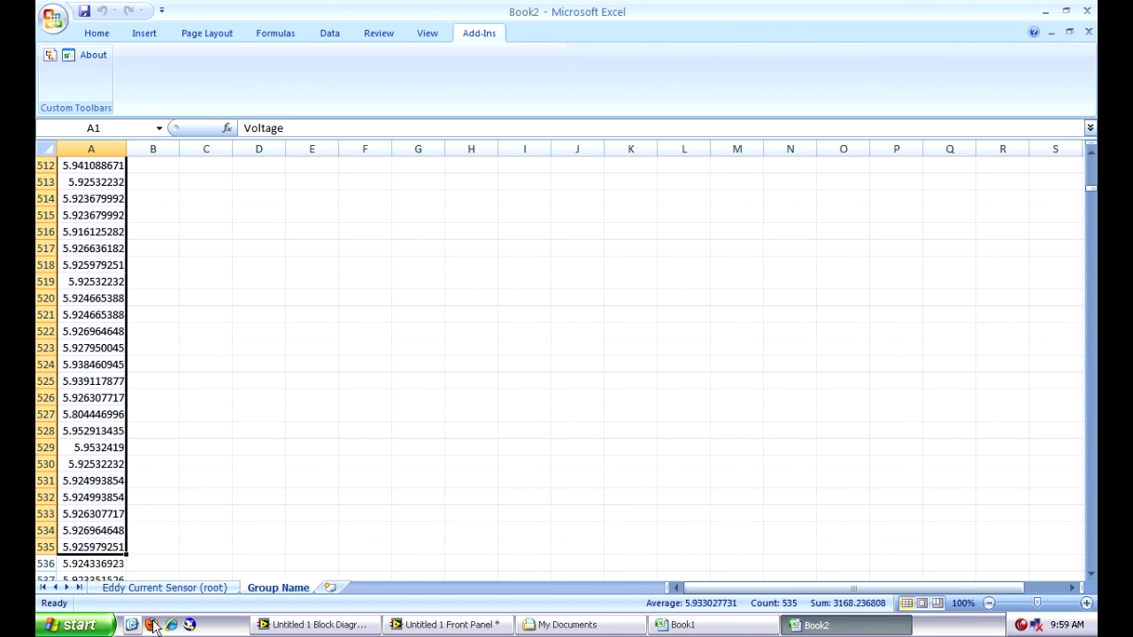
click(146, 33)
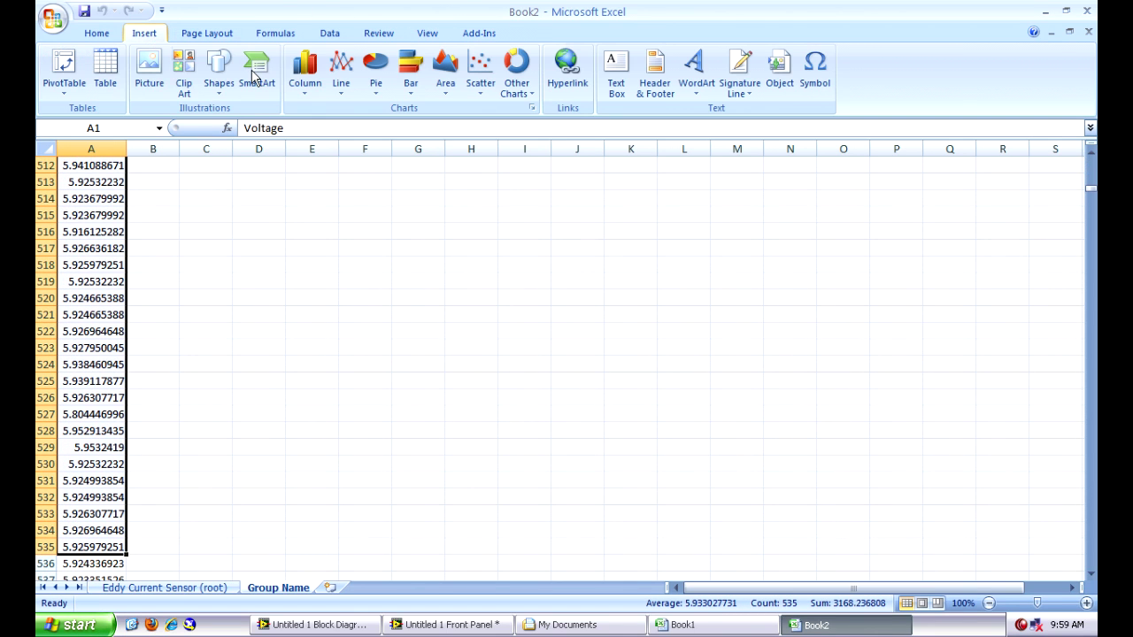
click(341, 68)
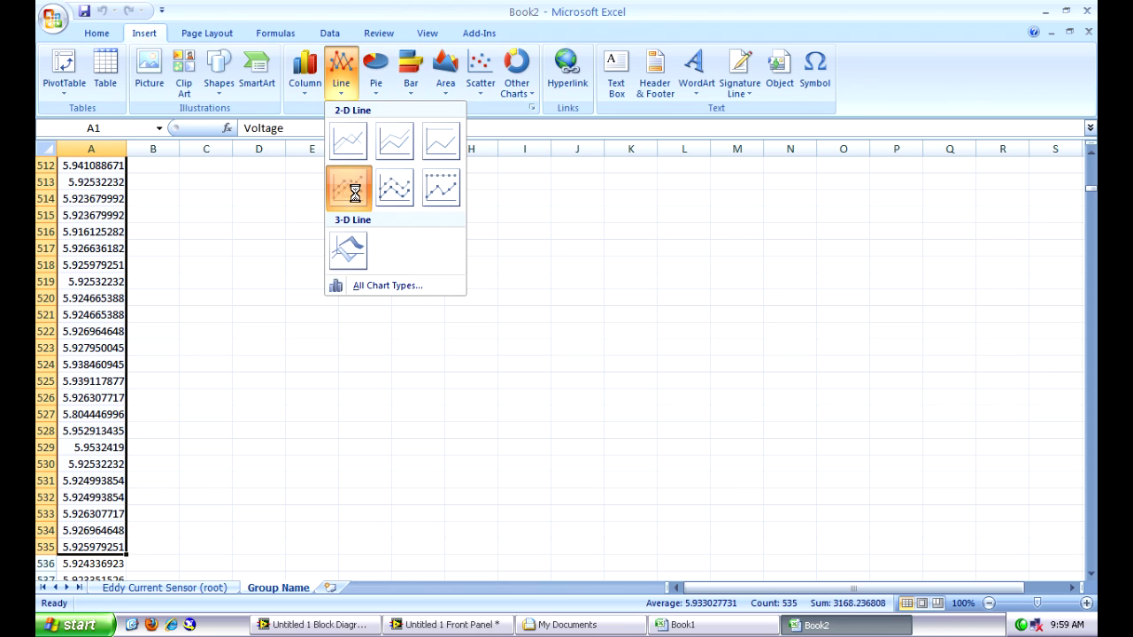